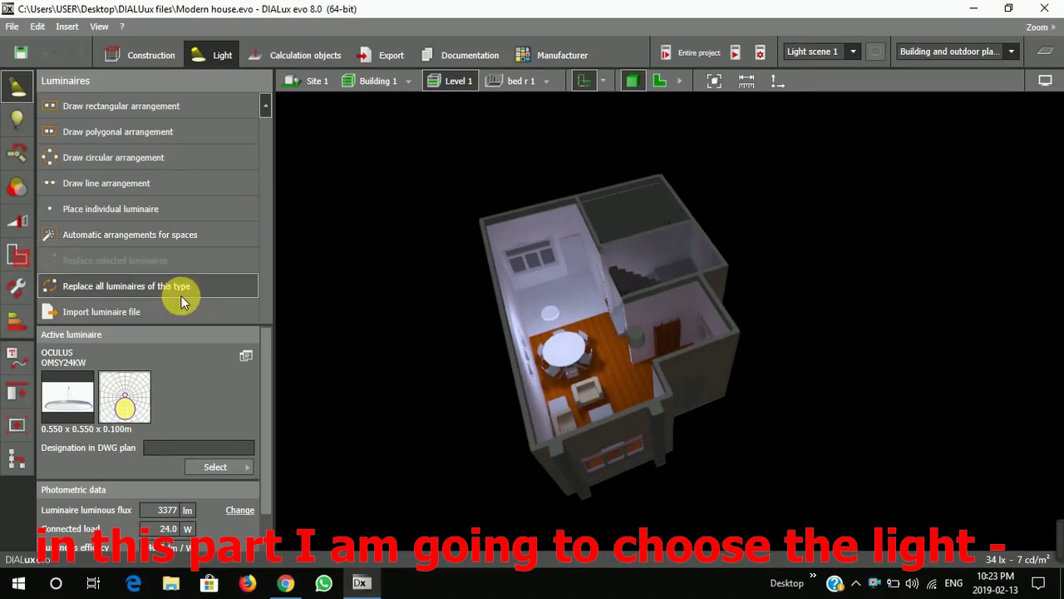
# Select the bed r 1 space and confirm its utilisation profile requires 100 lx for the visual task.
pyautogui.click(18, 253)
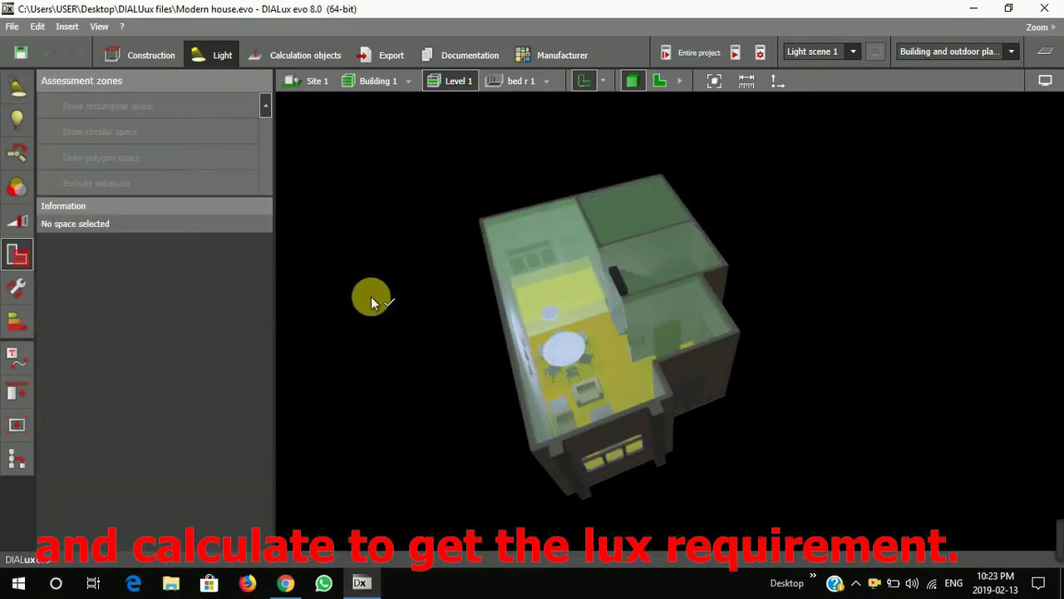
pyautogui.click(631, 217)
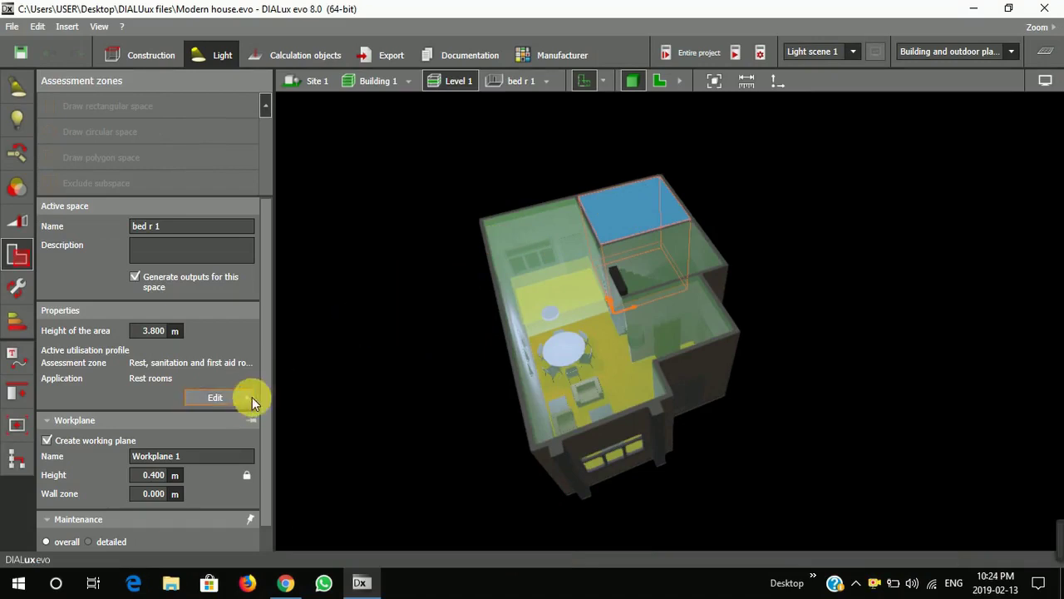
pyautogui.click(152, 226)
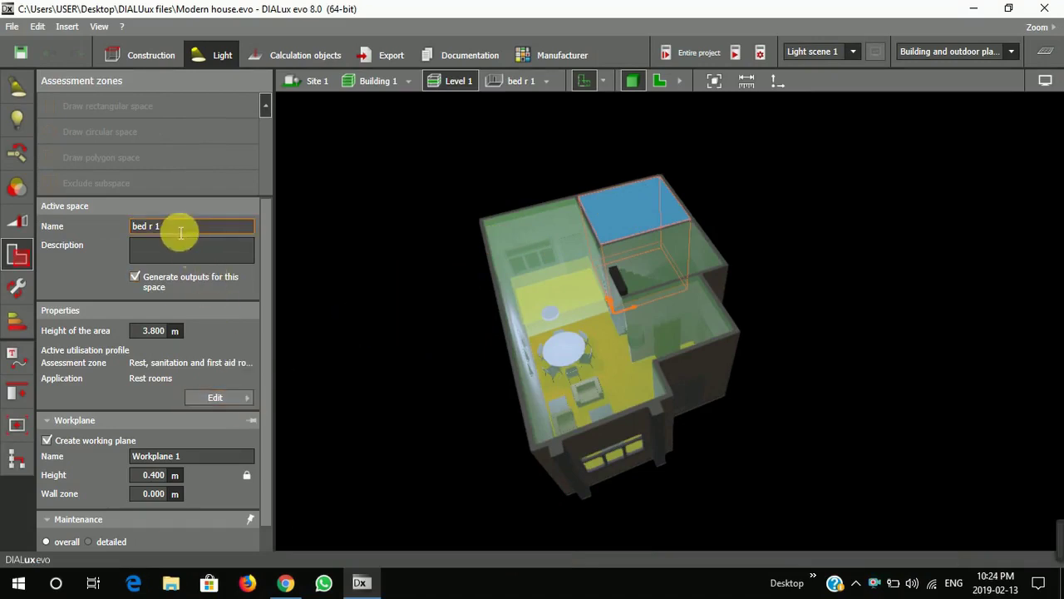
pyautogui.click(241, 398)
pyautogui.click(249, 397)
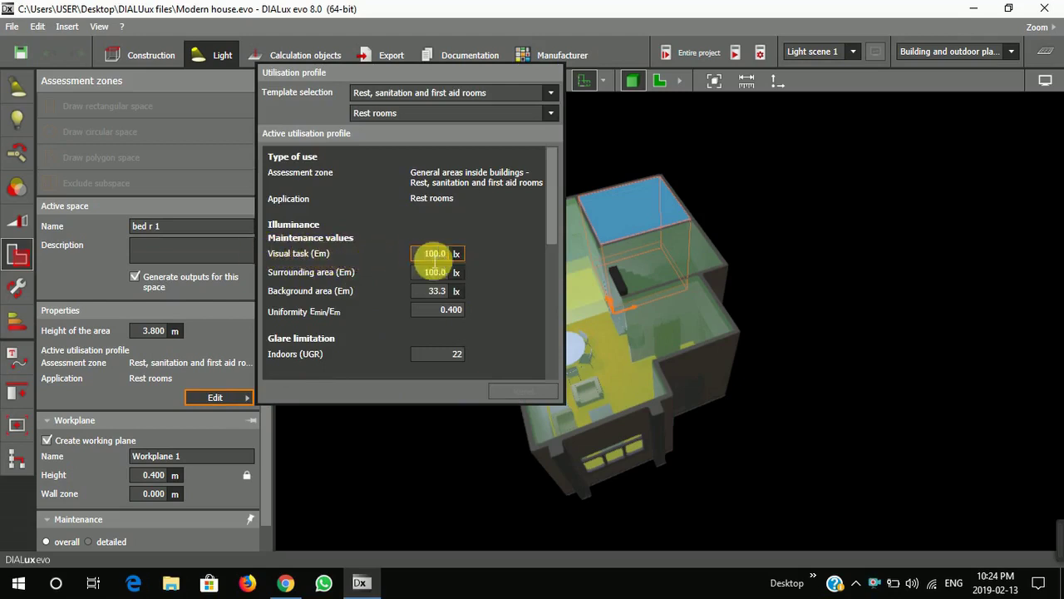
pyautogui.click(437, 254)
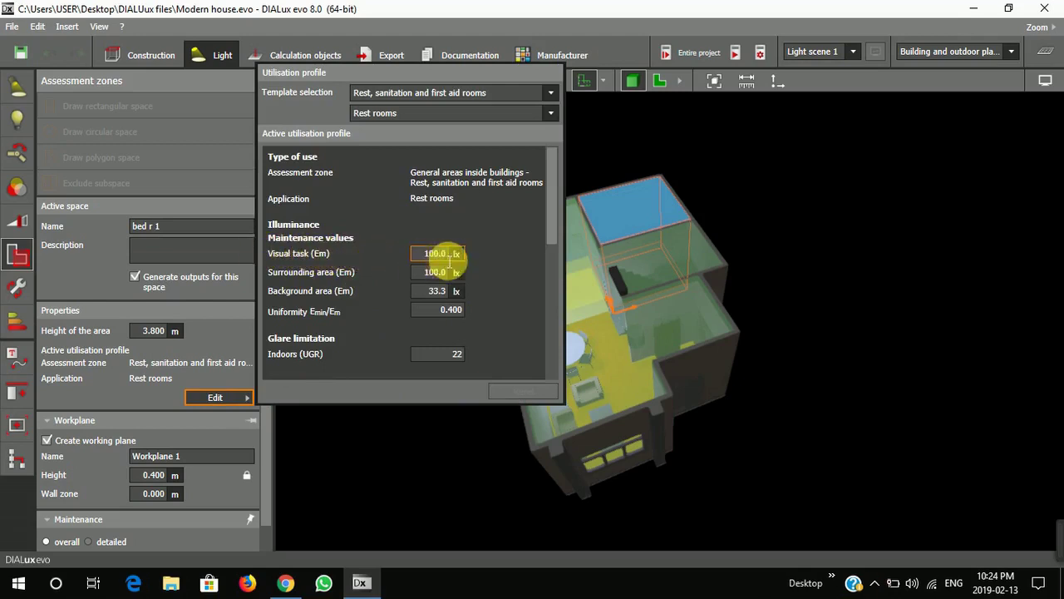
pyautogui.click(404, 423)
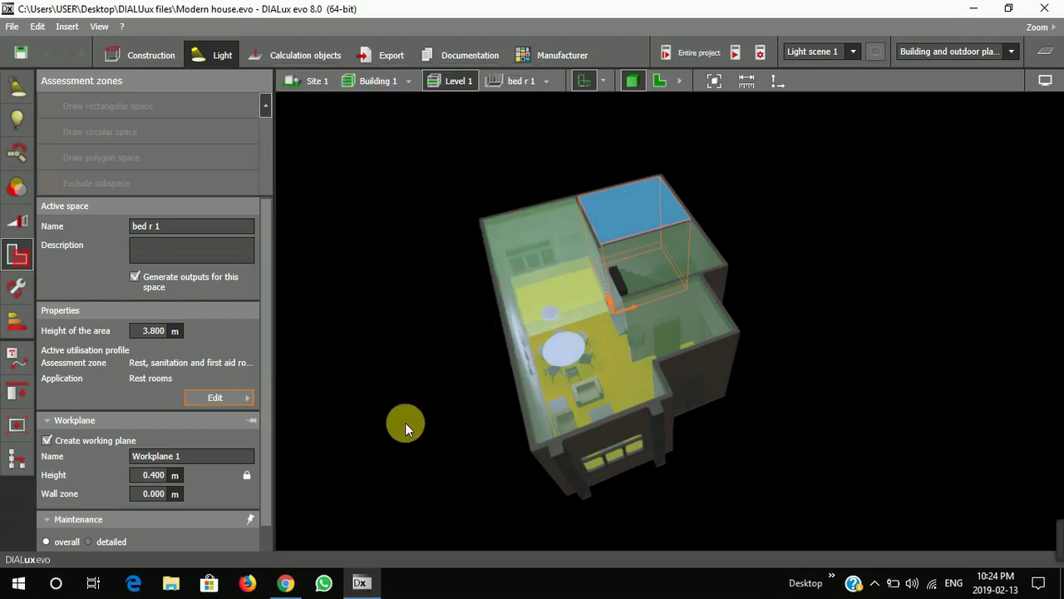
# Check the ThoughtCo lux table in Chrome (adult bedroom 100–300 lux), then return to DIALux evo.
pyautogui.click(286, 578)
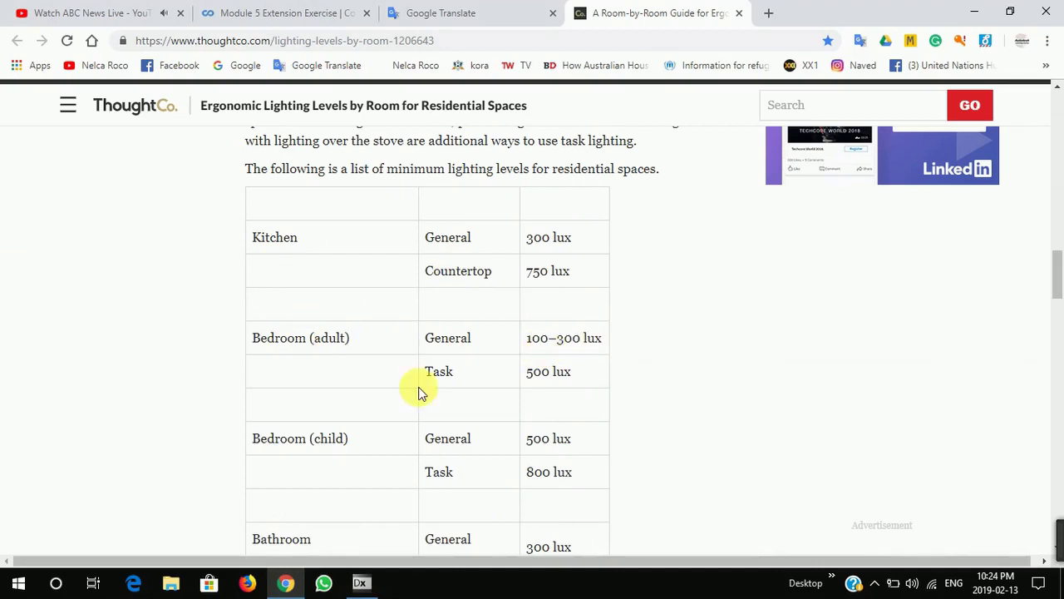
pyautogui.click(361, 584)
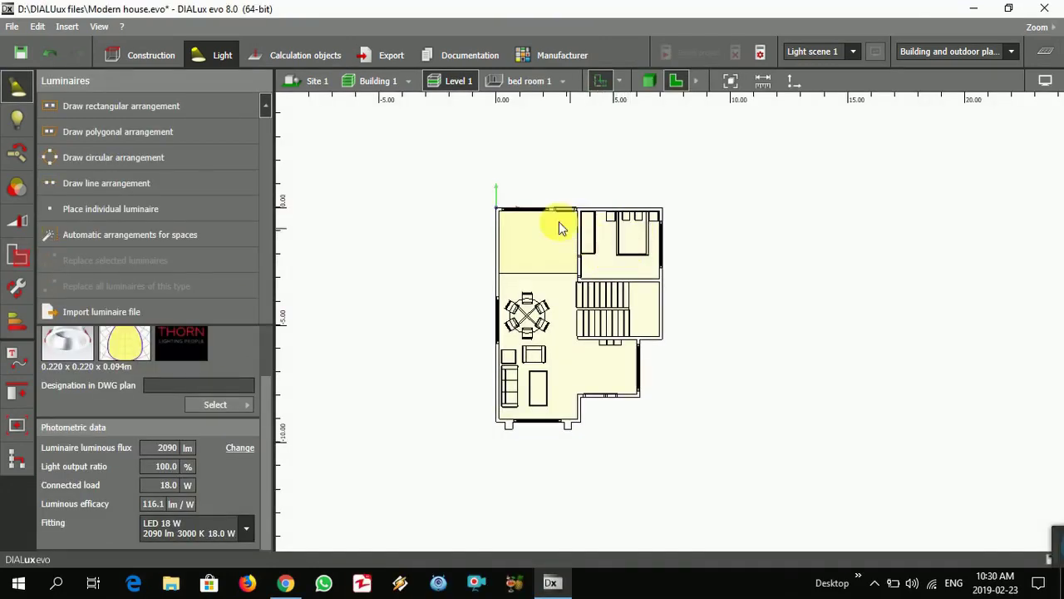
# Pick Thorn Lighting from the manufacturer catalogues and go to its Indoor Lighting section.
pyautogui.click(546, 55)
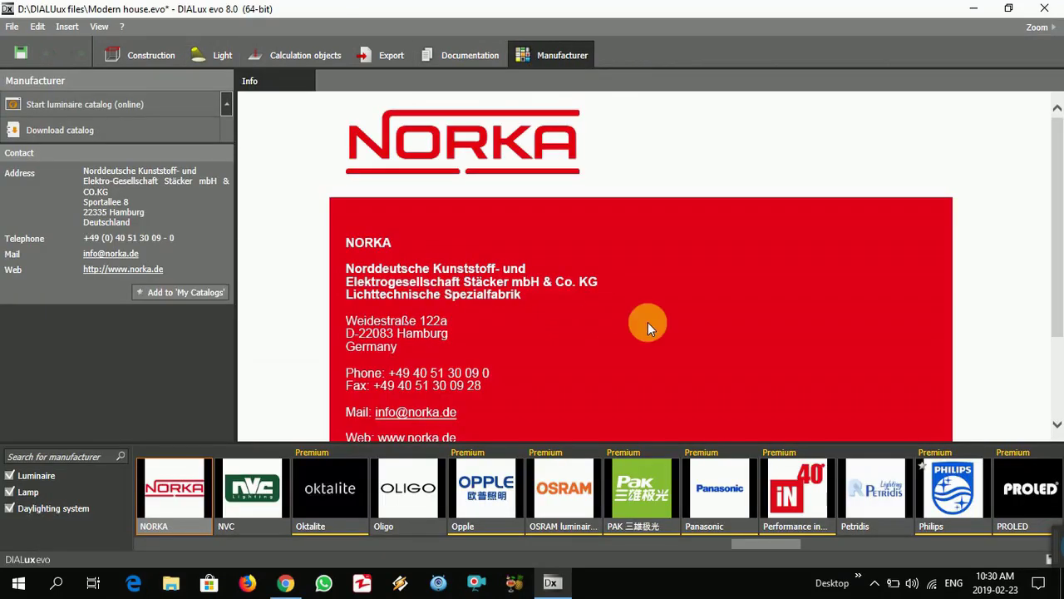
pyautogui.moveTo(755, 543); pyautogui.dragTo(935, 543)
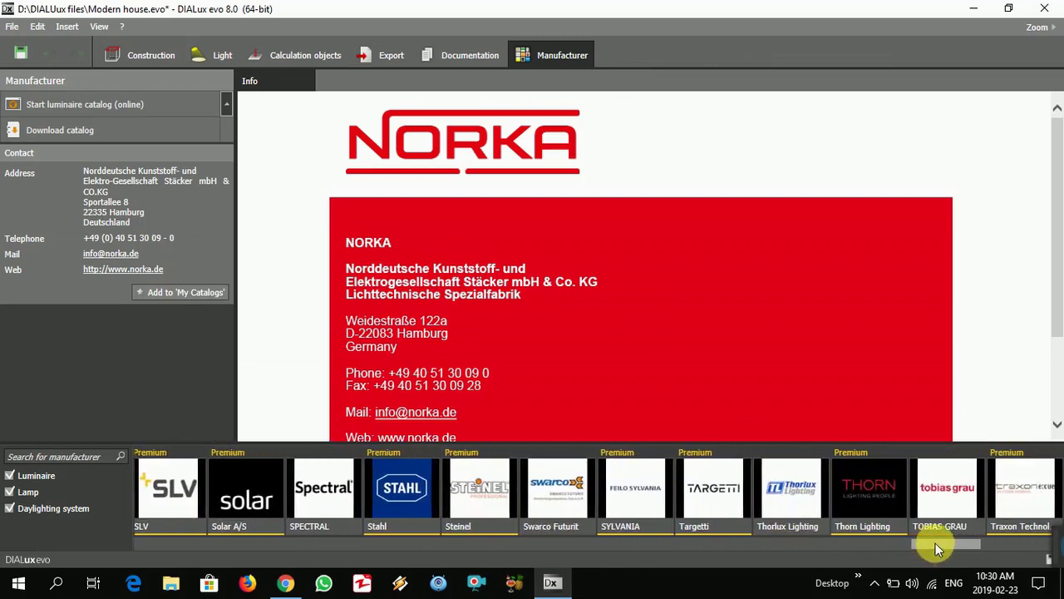
pyautogui.click(879, 498)
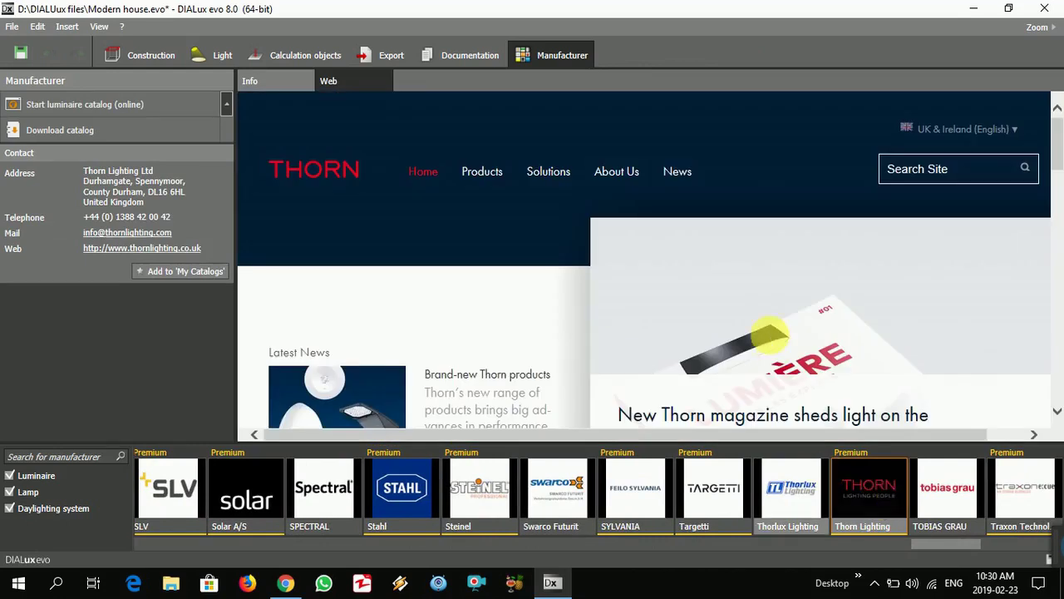
pyautogui.scroll(-3, 685, 277)
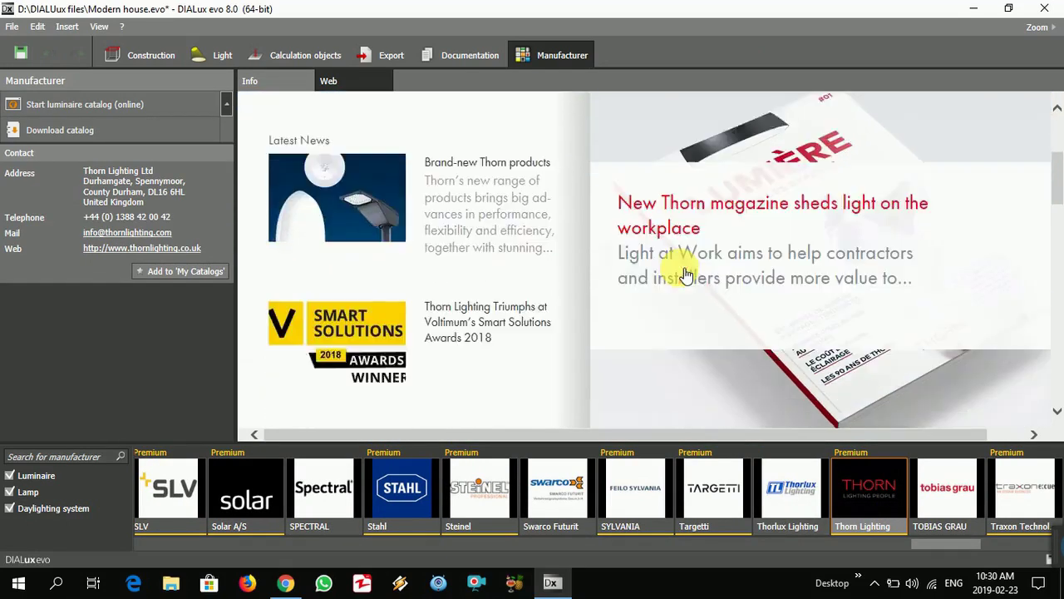
pyautogui.scroll(-3, 684, 278)
pyautogui.scroll(-2, 684, 274)
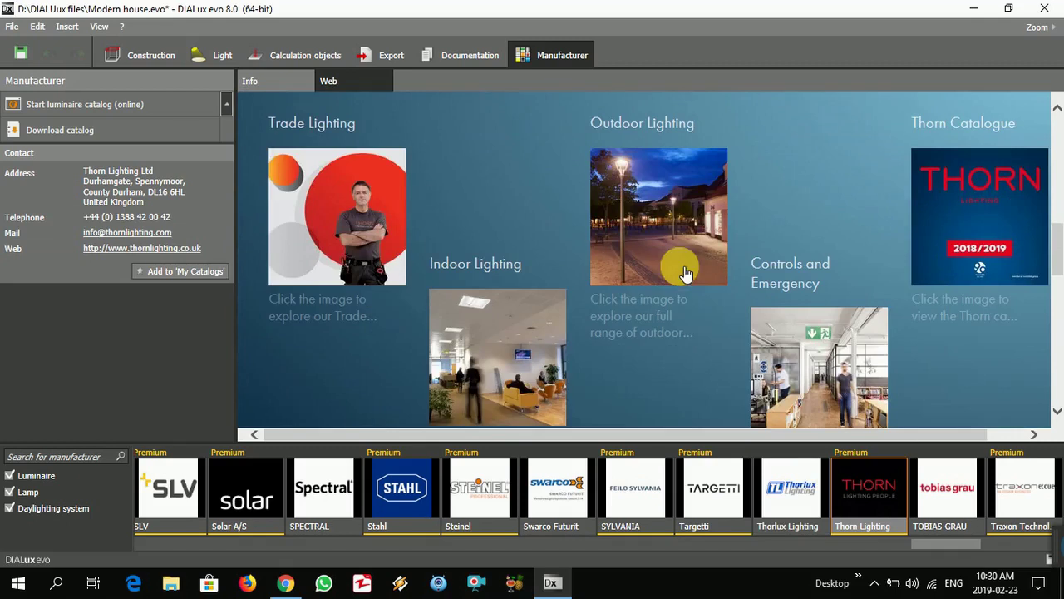
pyautogui.scroll(-2, 615, 220)
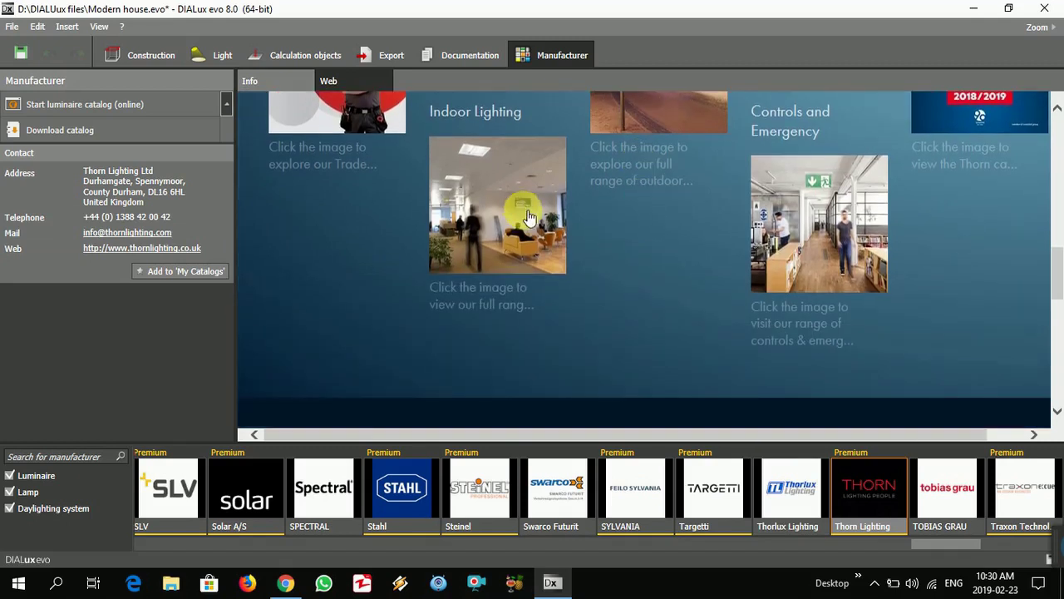
pyautogui.click(528, 216)
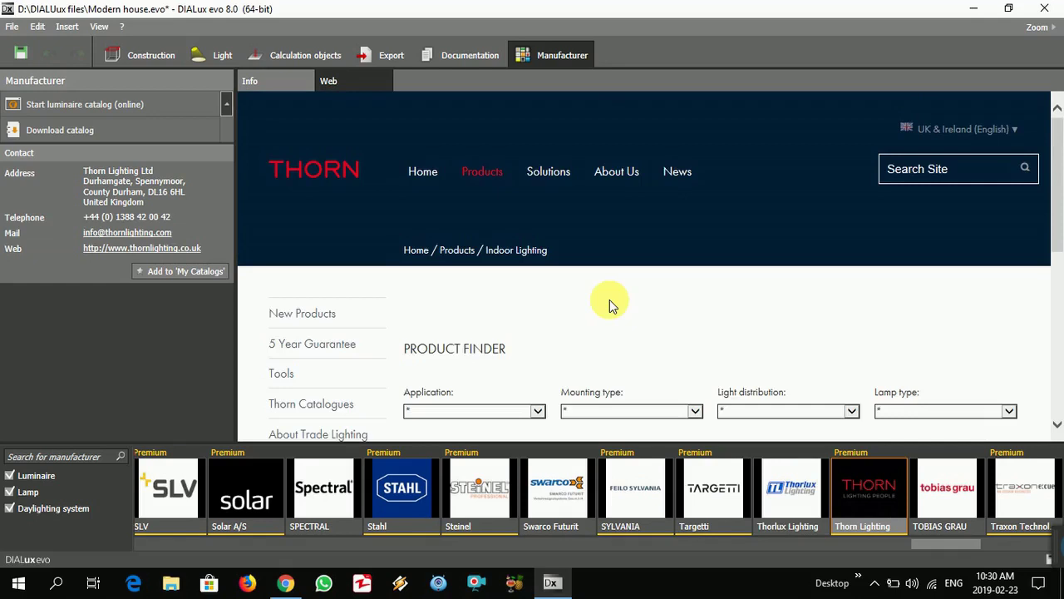
# Browse Thorn's Downlights category and open the Chalice downlight range.
pyautogui.scroll(-2, 609, 304)
pyautogui.scroll(-2, 610, 304)
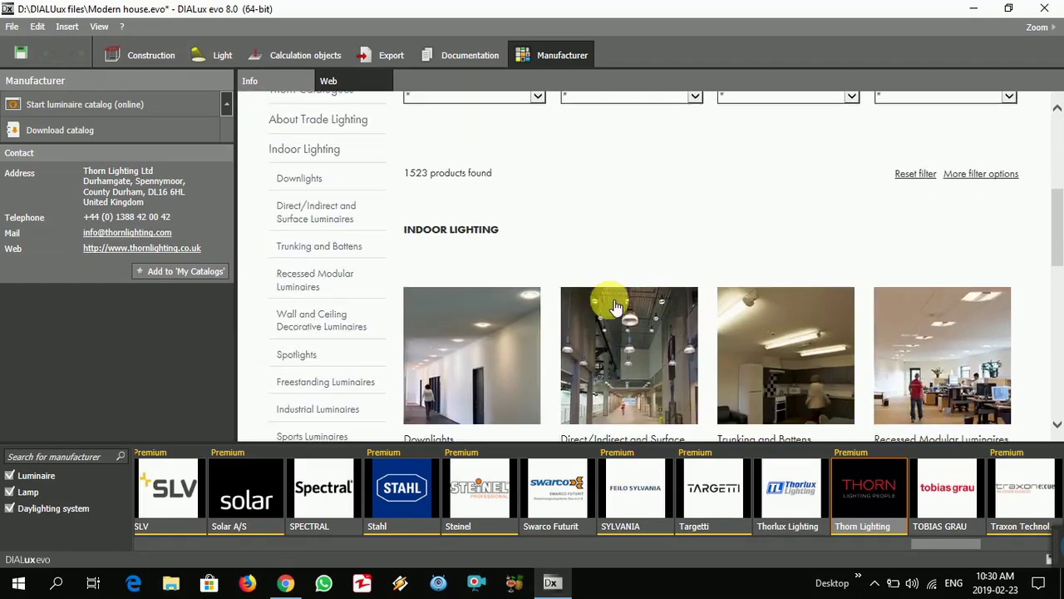
pyautogui.scroll(-1, 614, 306)
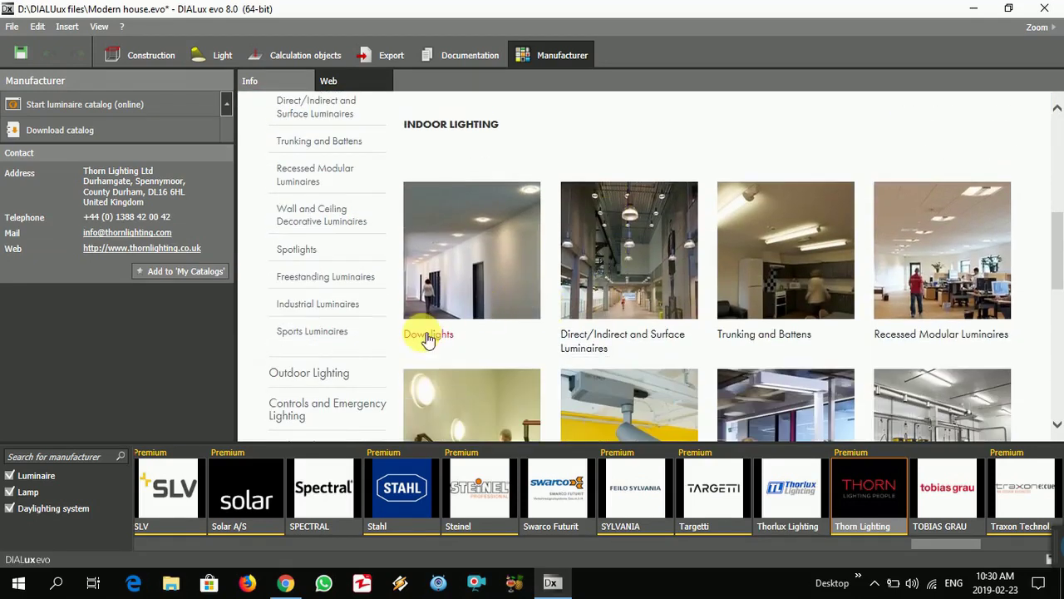
pyautogui.click(456, 265)
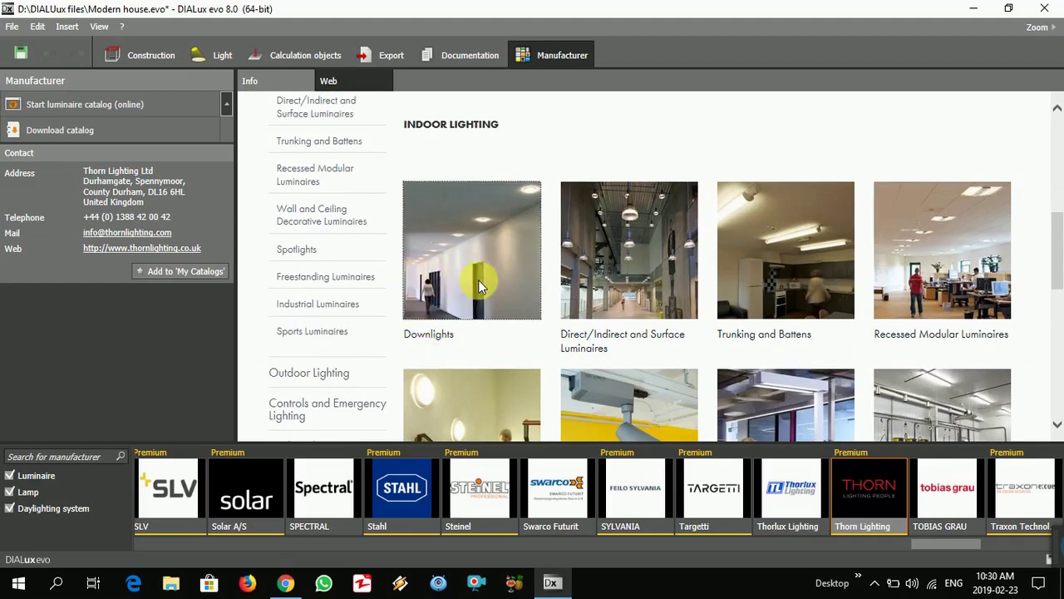
pyautogui.scroll(-1, 586, 291)
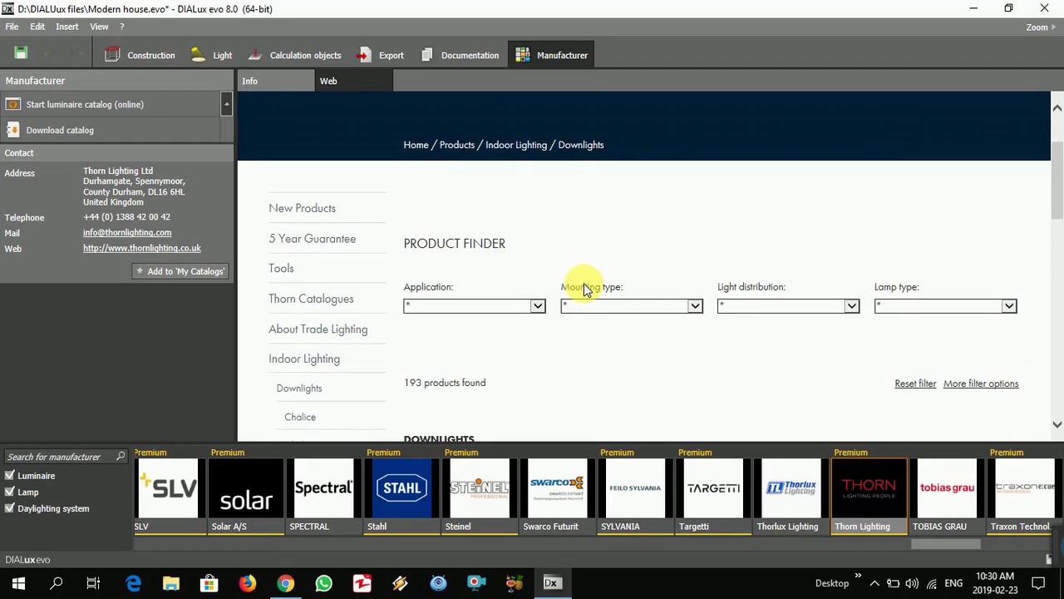
pyautogui.scroll(-2, 535, 267)
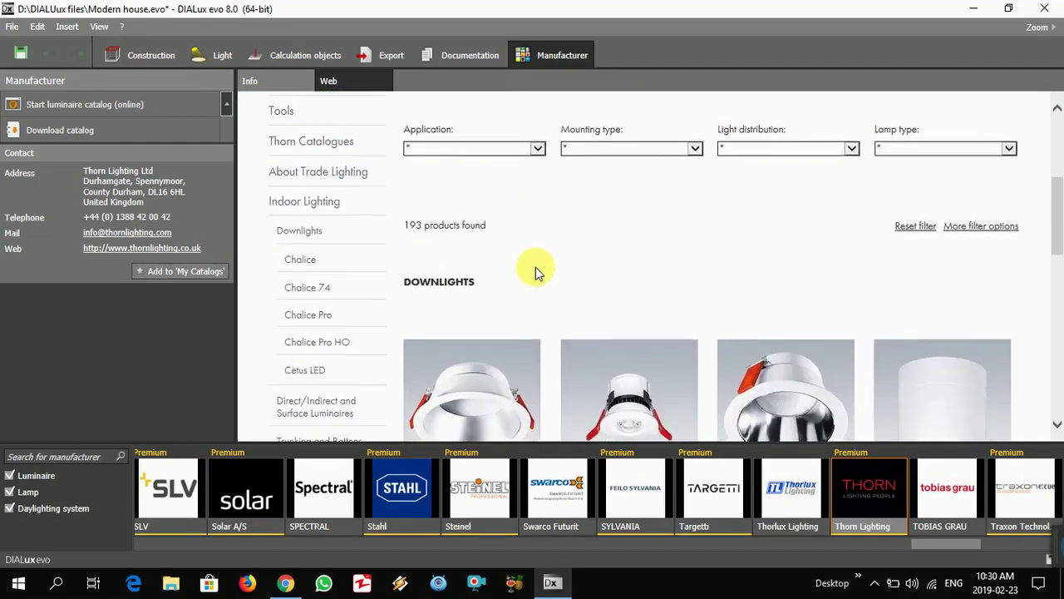
pyautogui.scroll(-1, 536, 266)
pyautogui.scroll(-1, 534, 267)
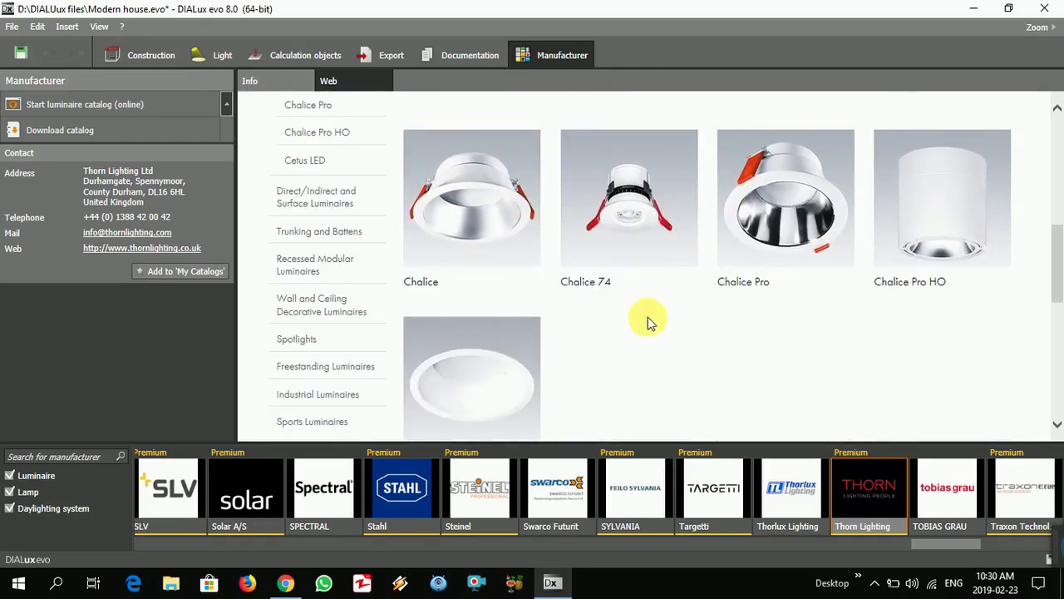
pyautogui.click(478, 207)
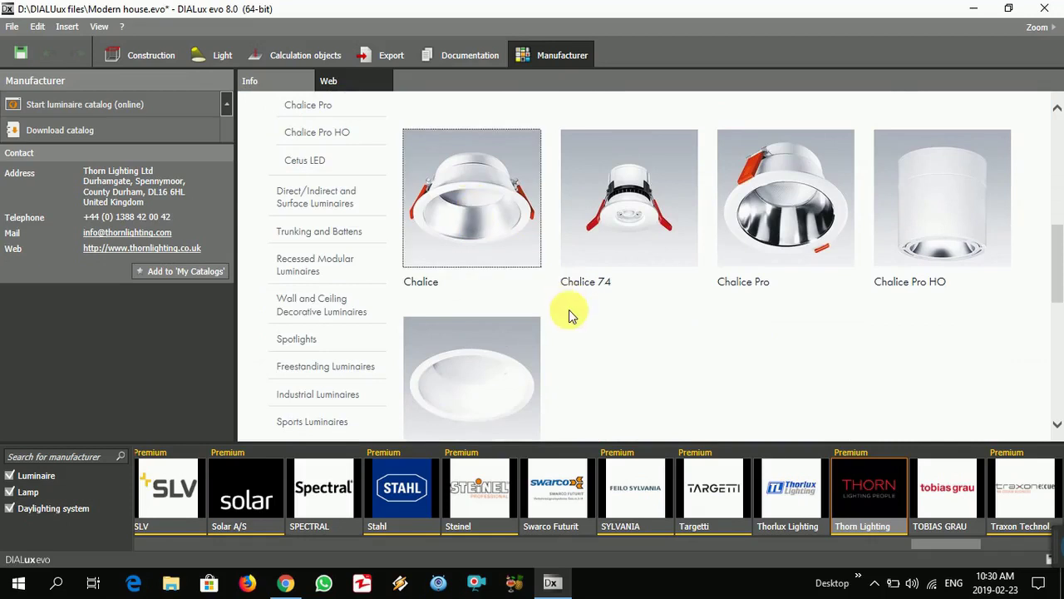
# Scroll the Chalice page to the Chalice 200 variant table with power and lumen outputs.
pyautogui.scroll(-3, 569, 315)
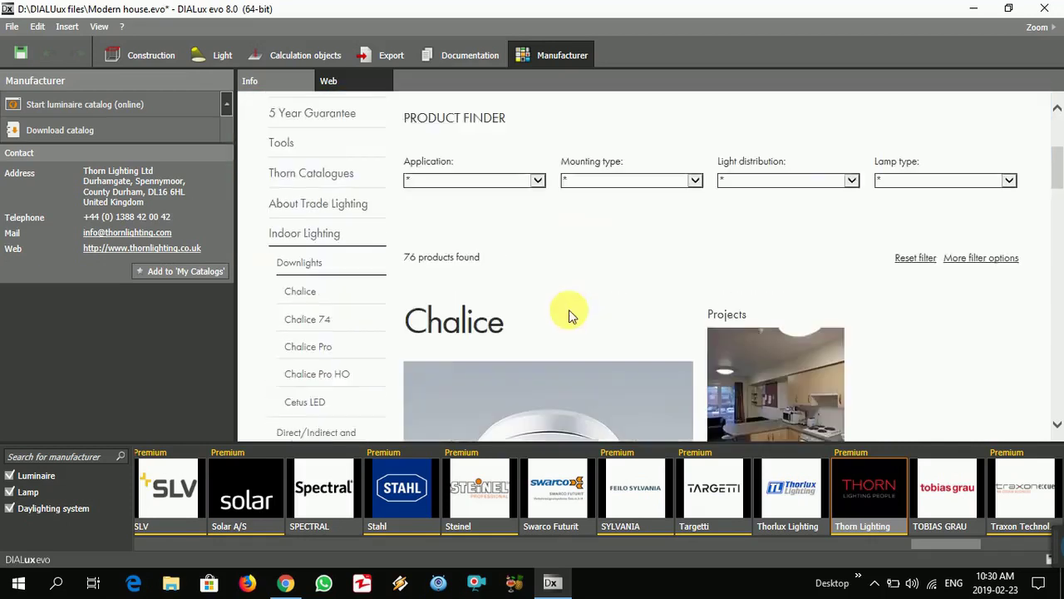
pyautogui.scroll(-2, 568, 314)
pyautogui.scroll(-2, 569, 315)
pyautogui.scroll(-2, 569, 314)
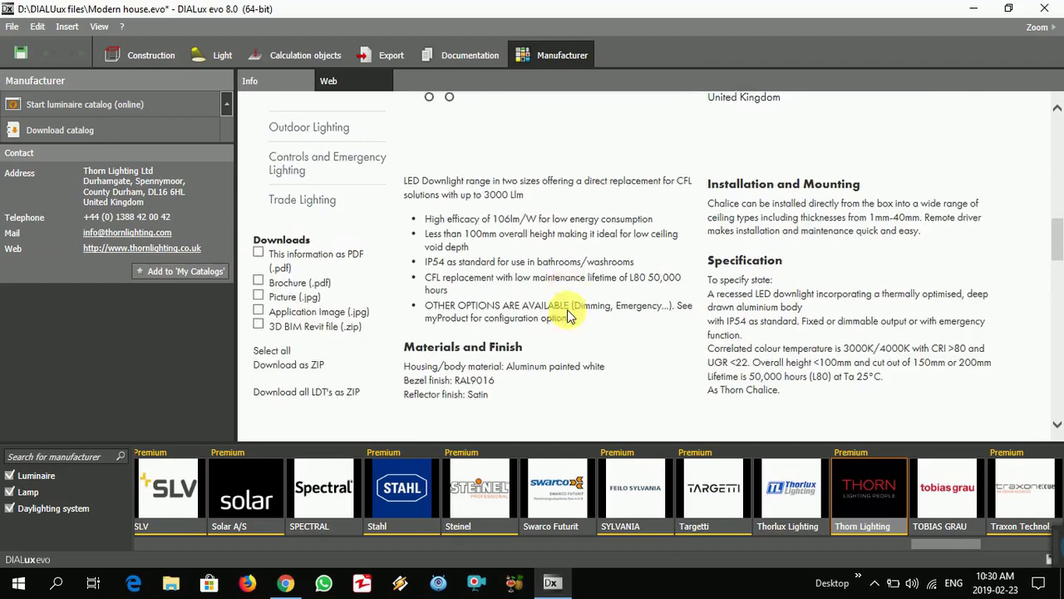
pyautogui.scroll(-4, 569, 314)
pyautogui.scroll(-3, 569, 314)
pyautogui.scroll(2, 567, 308)
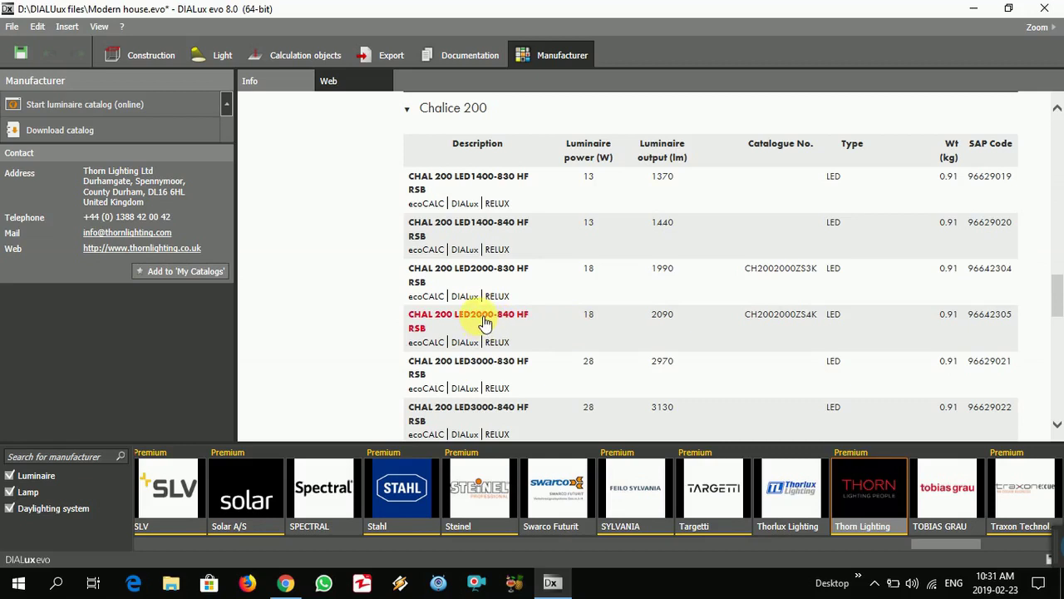
pyautogui.scroll(-1, 485, 323)
pyautogui.scroll(1, 489, 309)
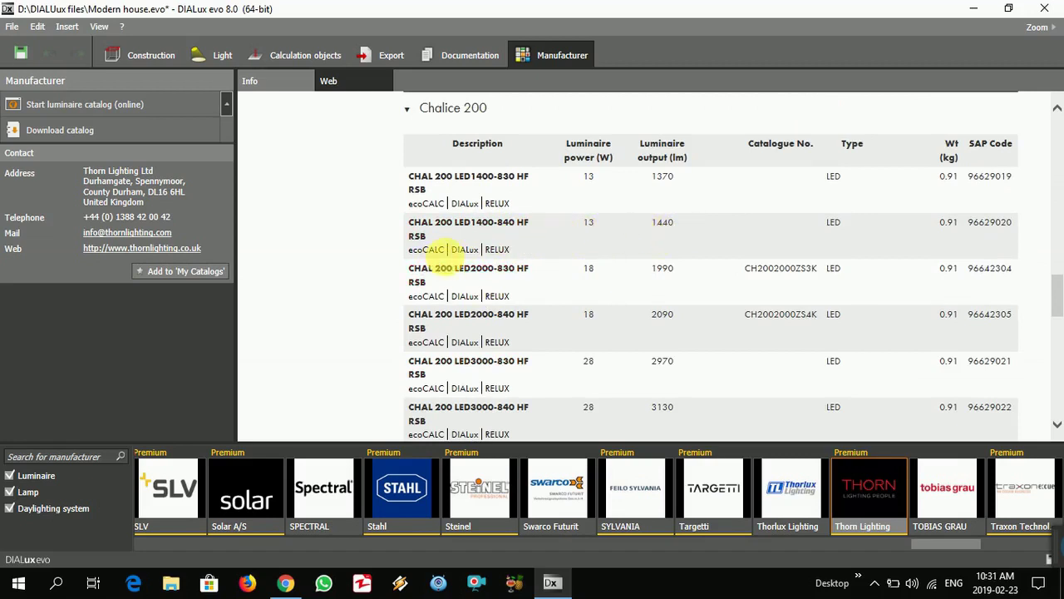
# Download the Chalice 200 DIALux file 318918.uld and save it to the Lights folder.
pyautogui.click(472, 251)
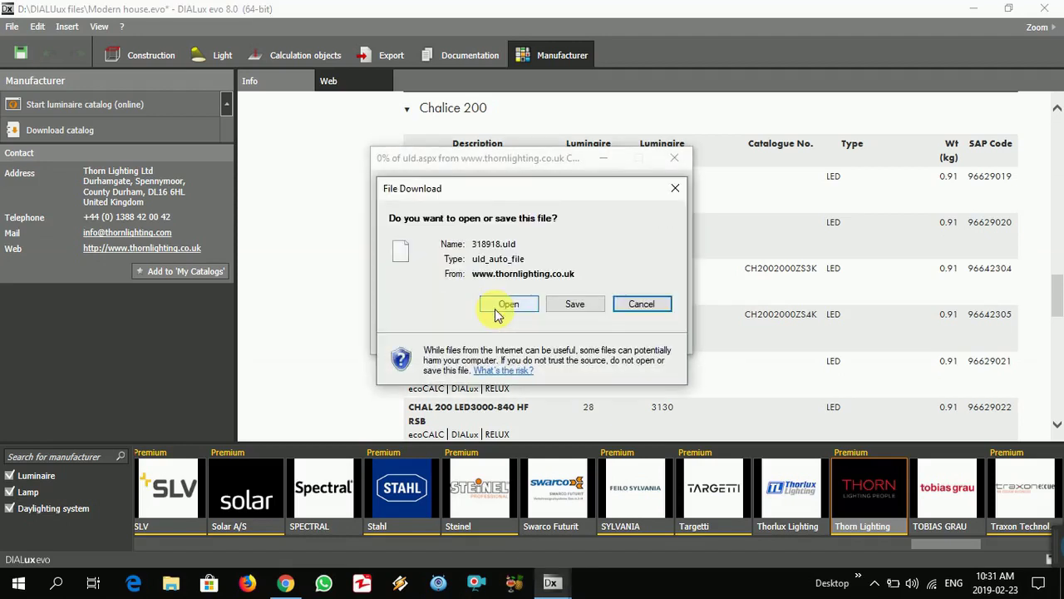
pyautogui.click(593, 306)
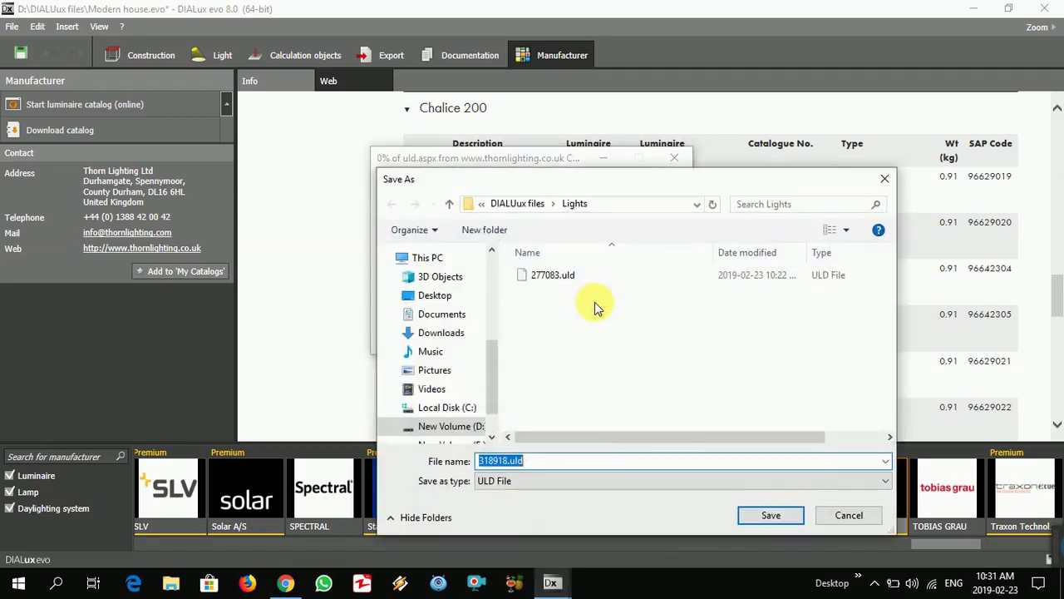
pyautogui.click(771, 513)
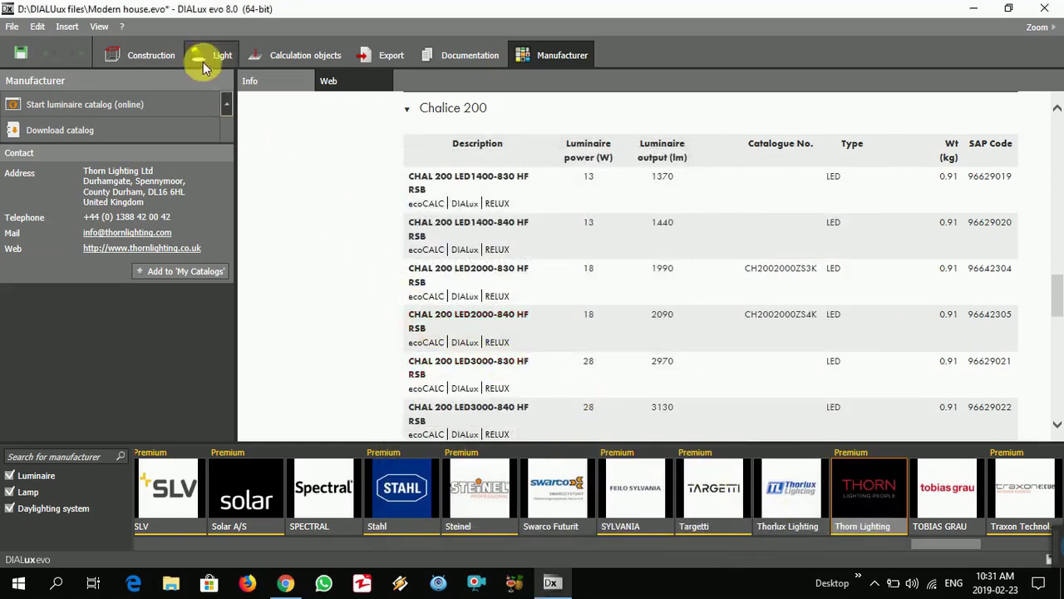
pyautogui.click(204, 57)
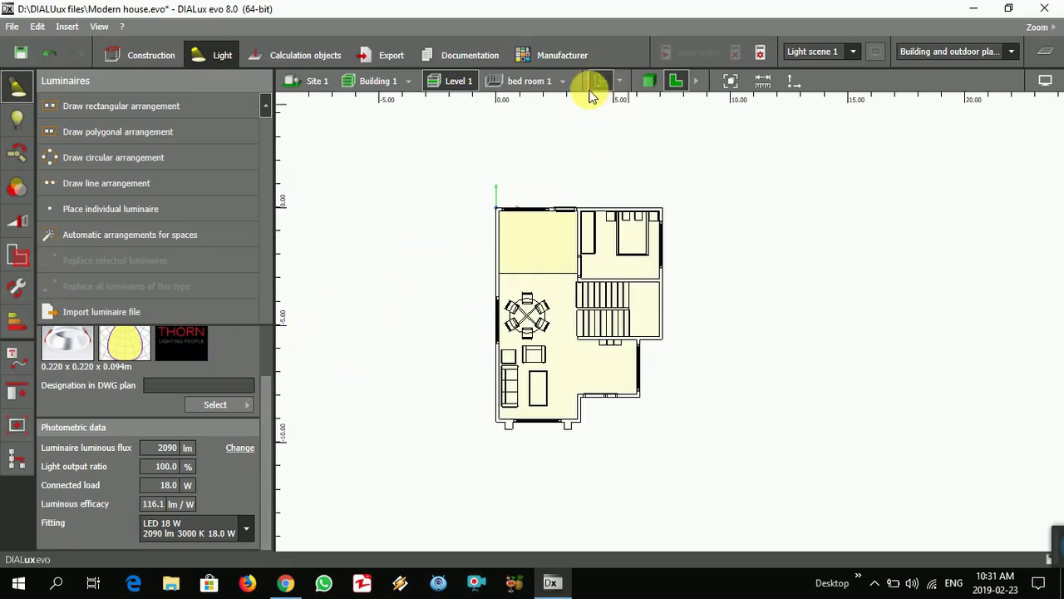
# Show only bed room 1 in the Light workspace and zoom in on its plan.
pyautogui.click(563, 80)
pyautogui.click(570, 99)
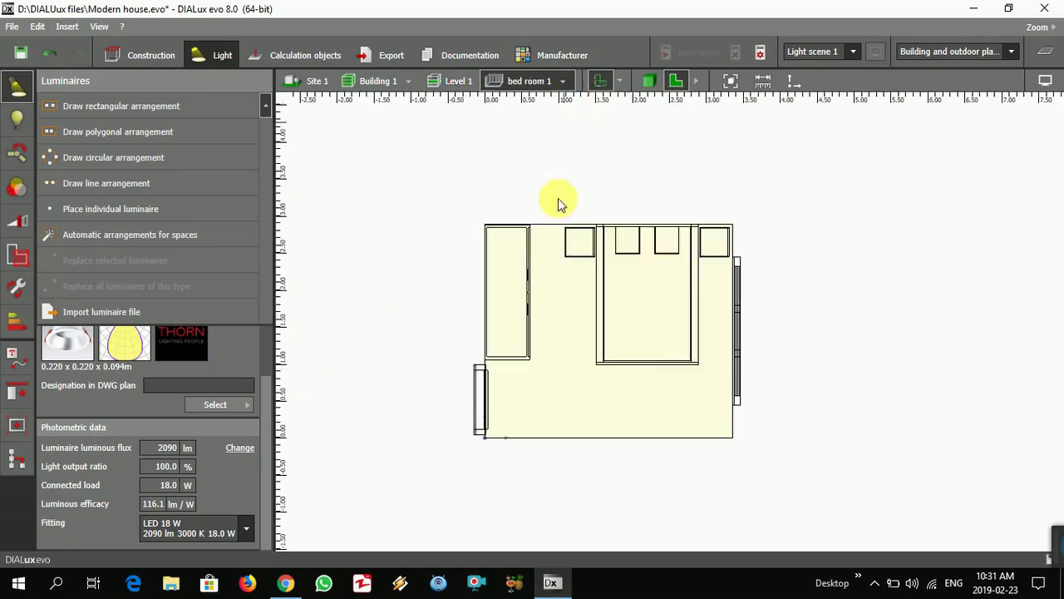
pyautogui.scroll(1, 616, 341)
pyautogui.scroll(1, 617, 350)
pyautogui.scroll(1, 618, 349)
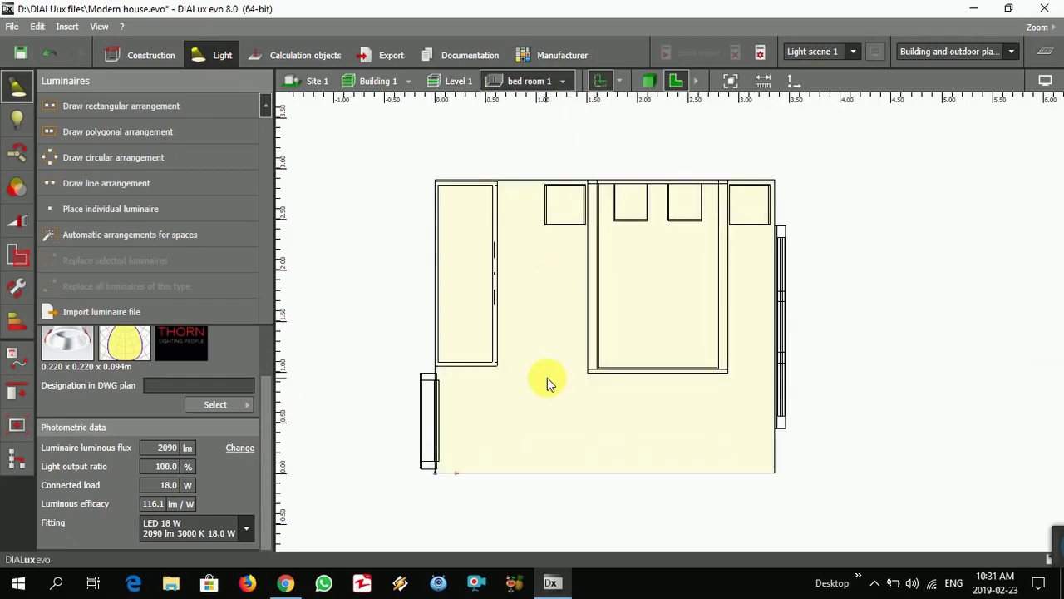
pyautogui.click(17, 258)
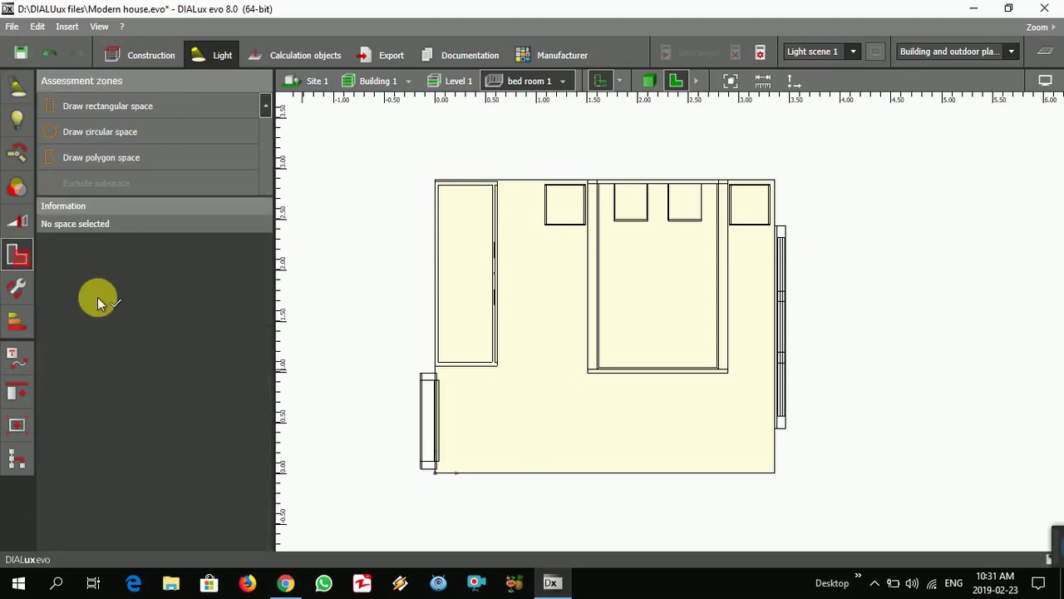
# Review bed room 1's Rest rooms profile (100 lx) and close it unchanged.
pyautogui.click(514, 418)
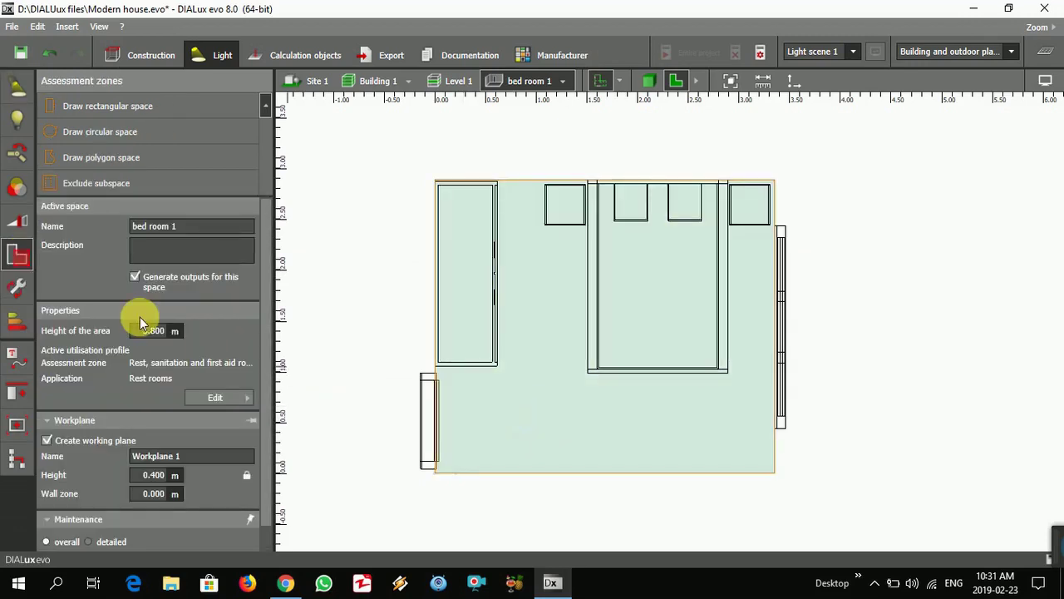
pyautogui.click(237, 398)
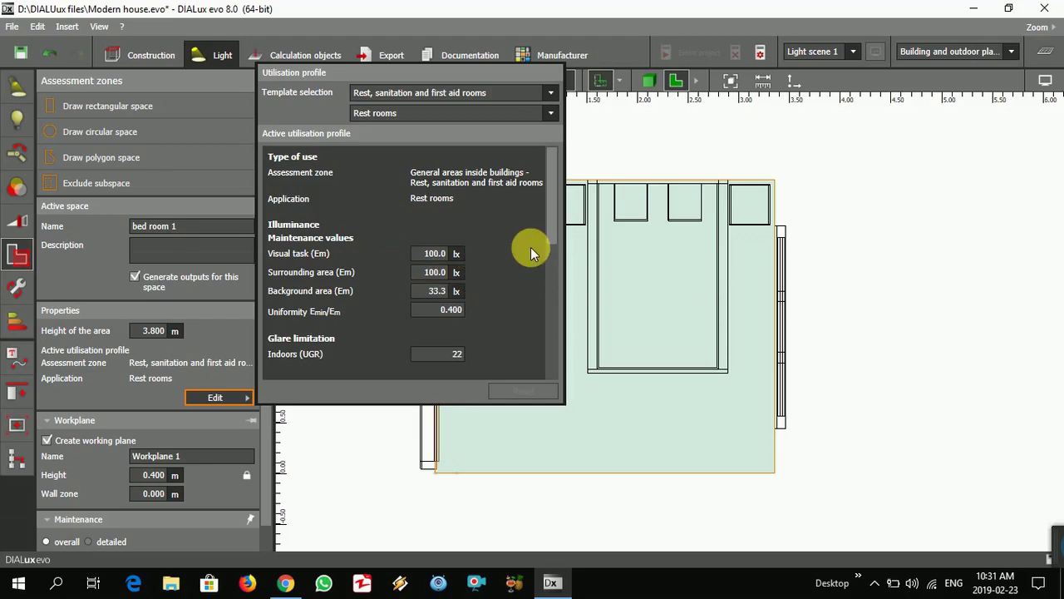
pyautogui.click(710, 147)
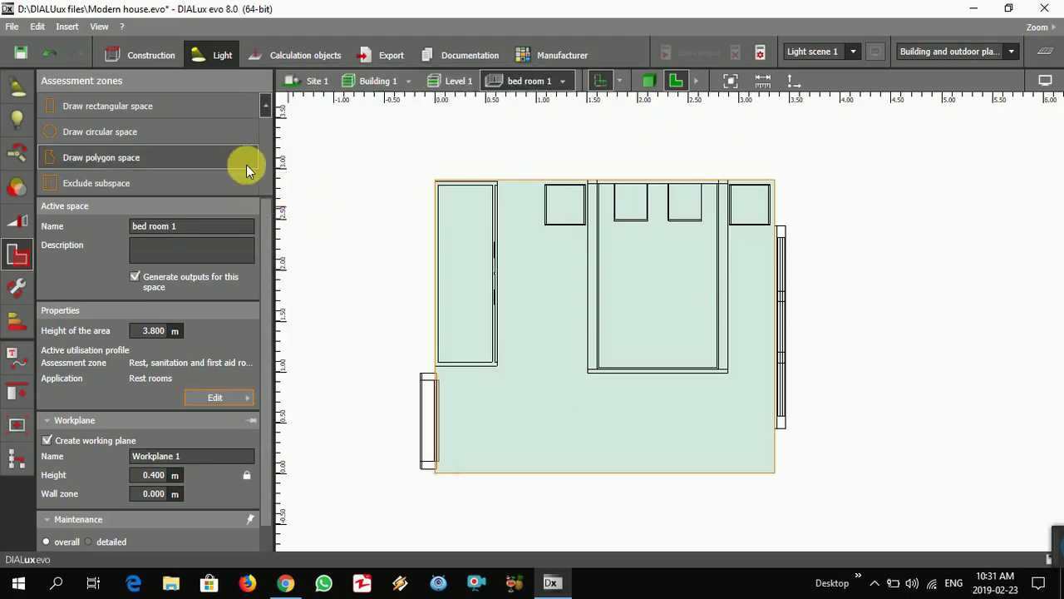
# Load 318918.uld from the Lights folder as the active luminaire (13 W LED, 1440 lm).
pyautogui.click(17, 87)
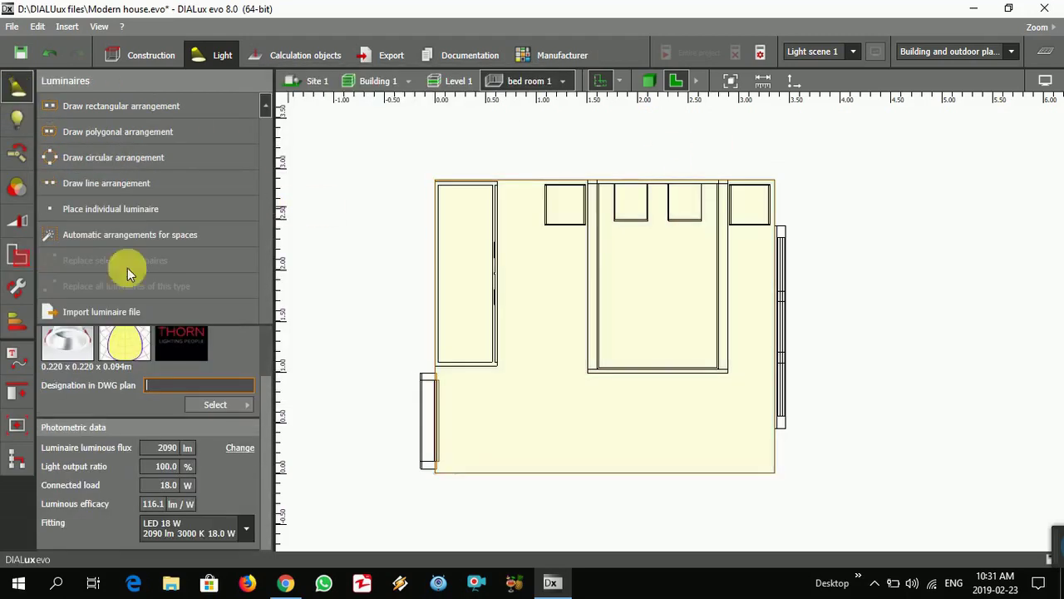
pyautogui.click(240, 406)
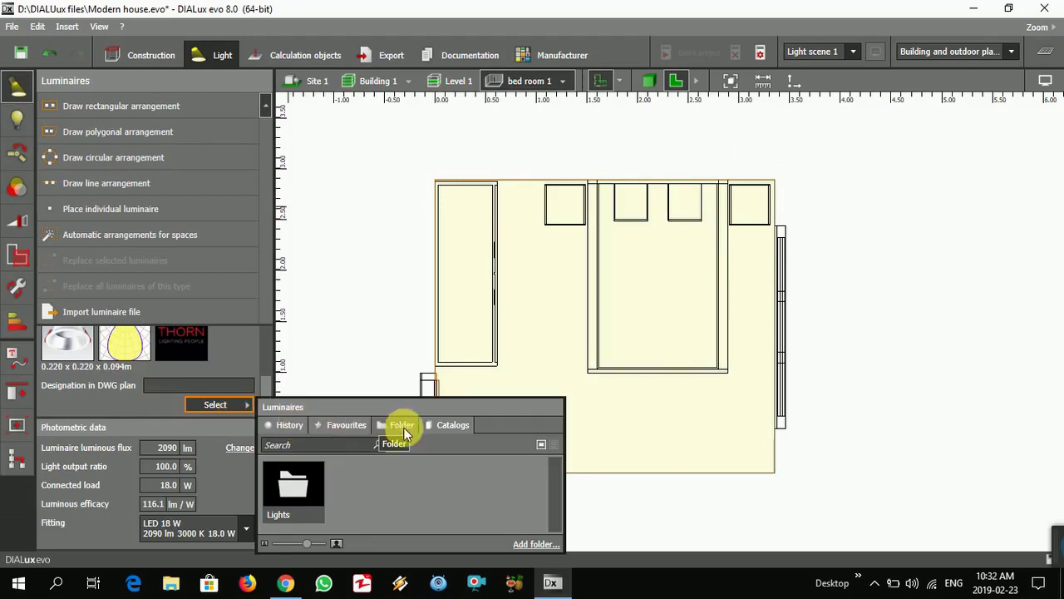
pyautogui.click(295, 483)
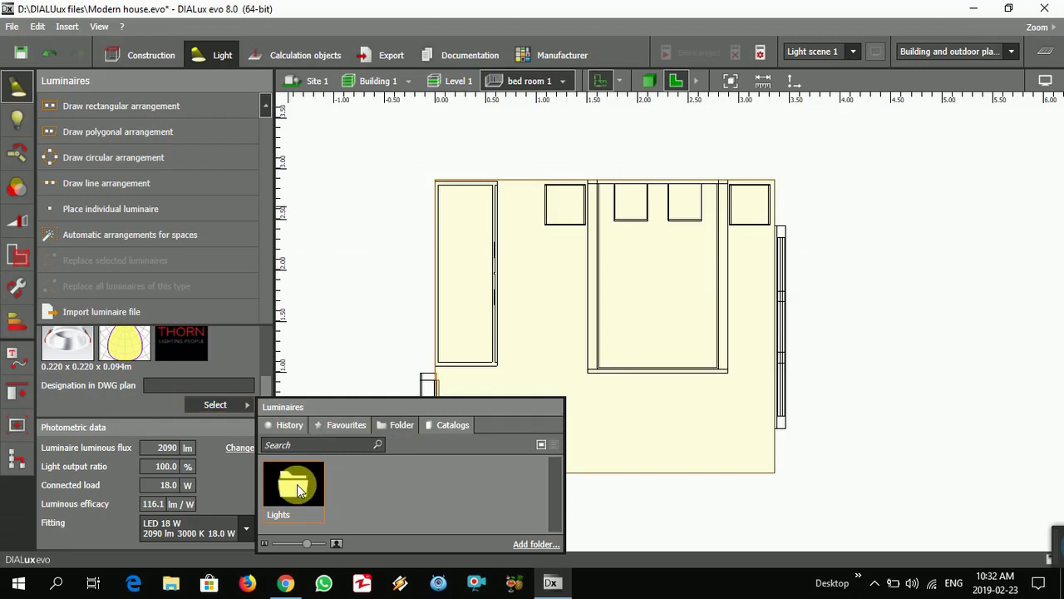
pyautogui.doubleClick(297, 483)
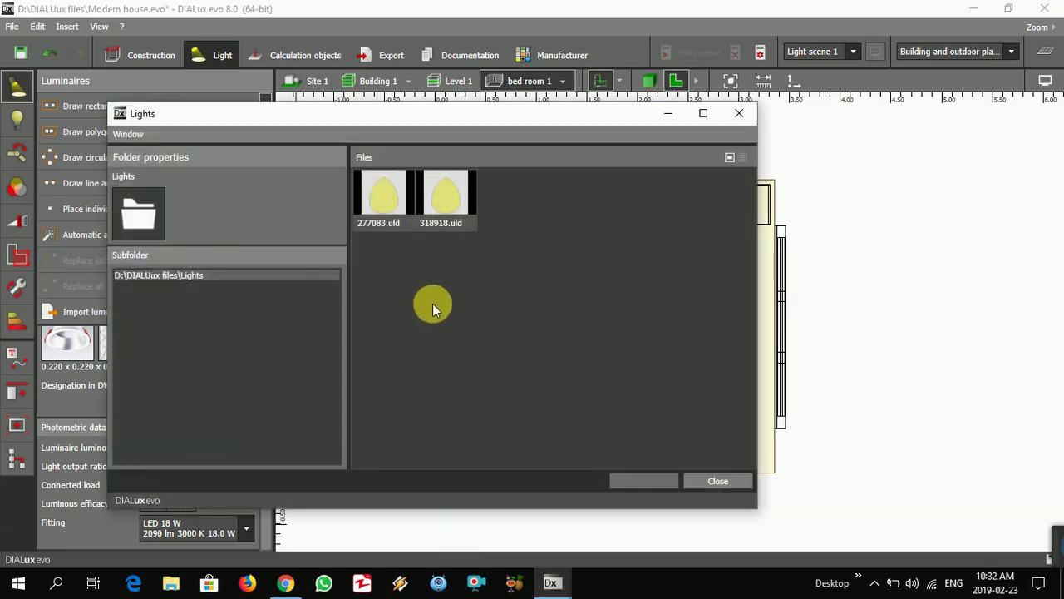
pyautogui.click(436, 207)
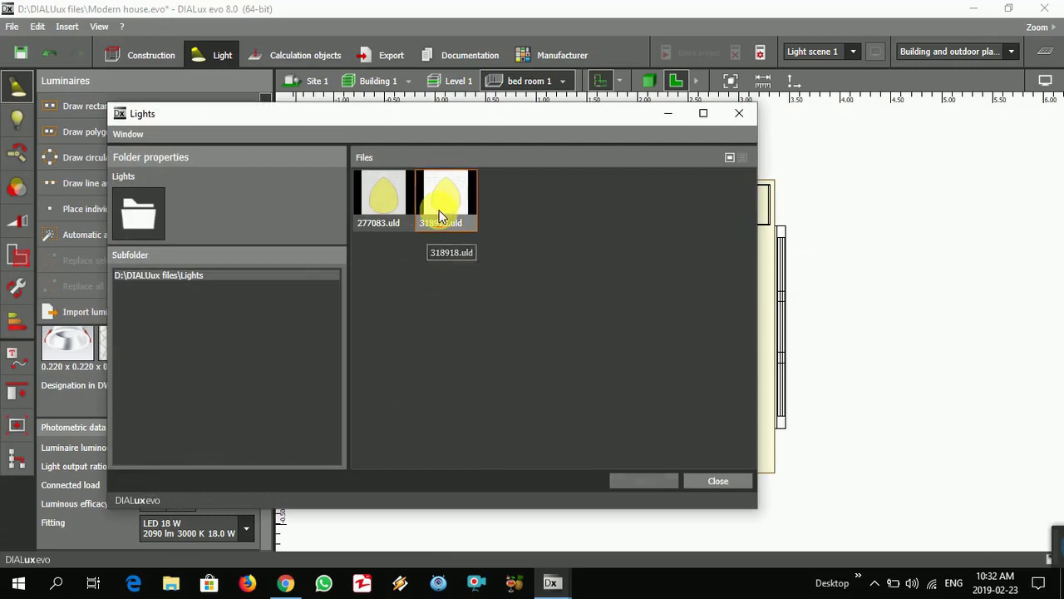
pyautogui.click(664, 480)
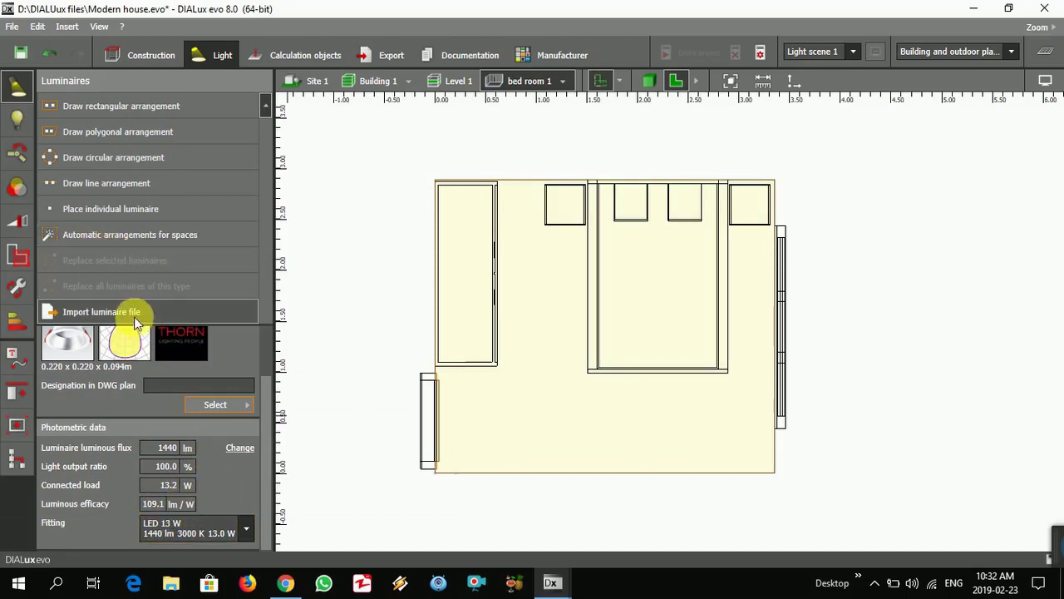
# Draw a luminaire line across the bedroom below the bed foot with quantity 2.
pyautogui.click(100, 184)
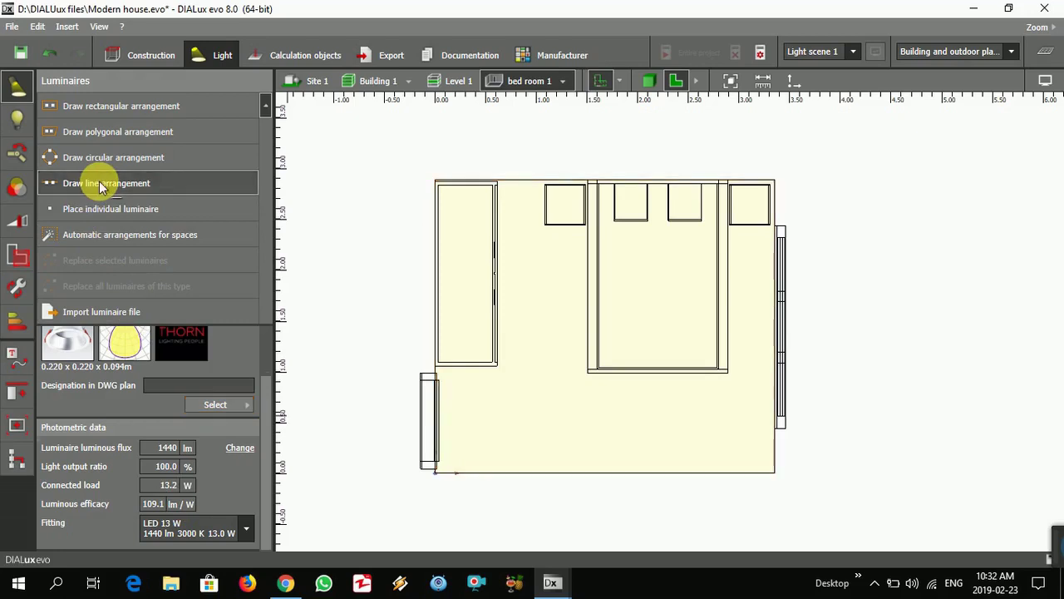
pyautogui.click(503, 385)
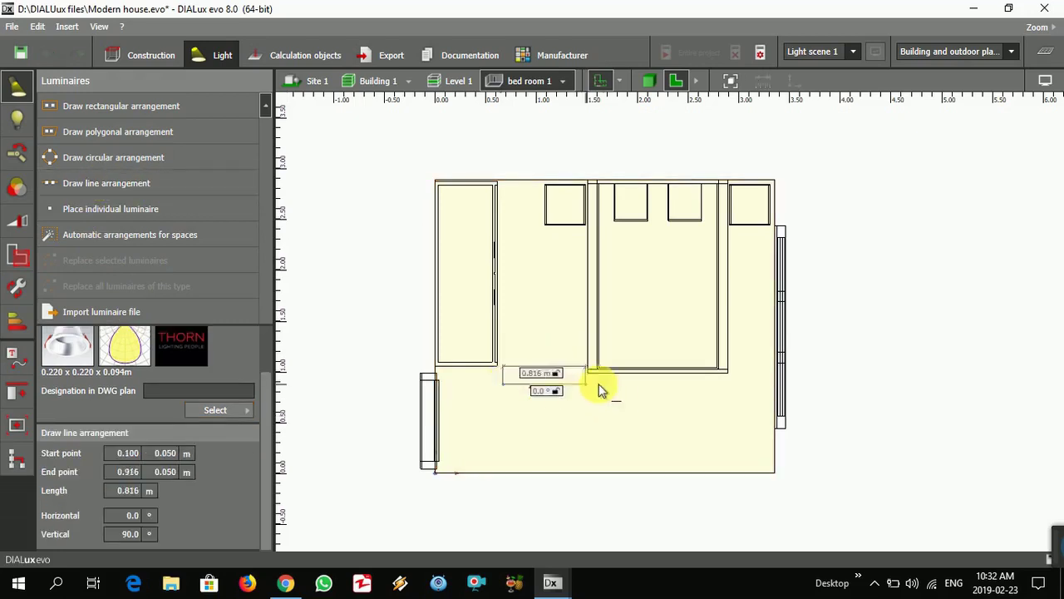
pyautogui.click(731, 385)
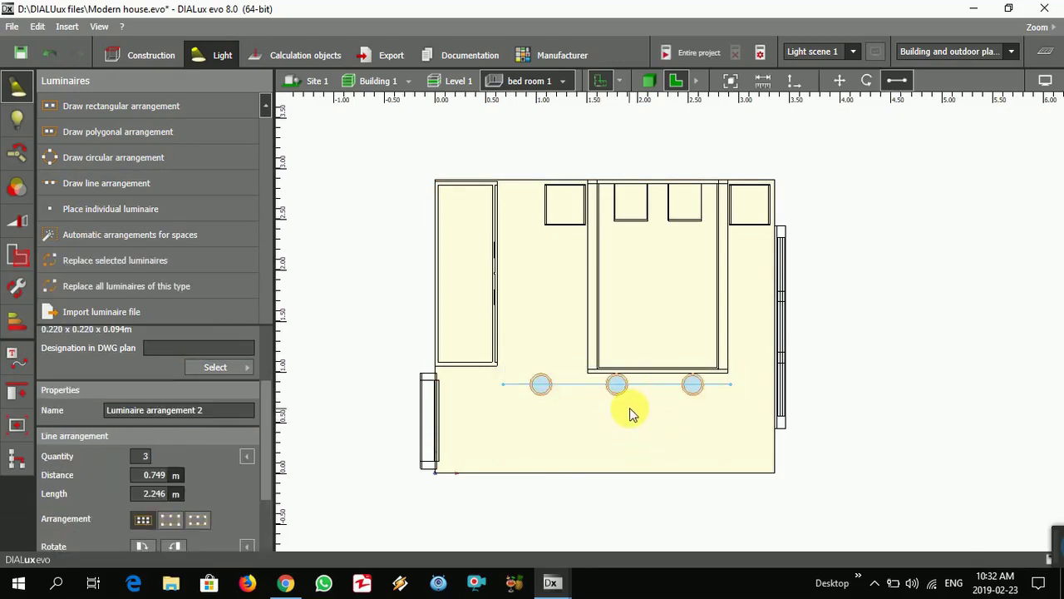
pyautogui.scroll(-1, 208, 370)
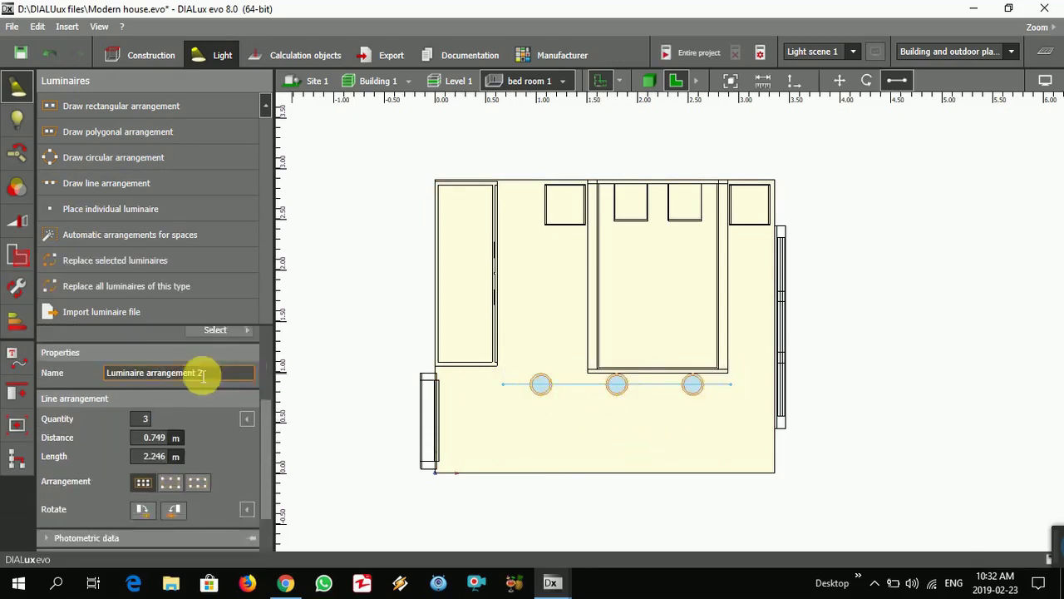
pyautogui.scroll(-2, 195, 395)
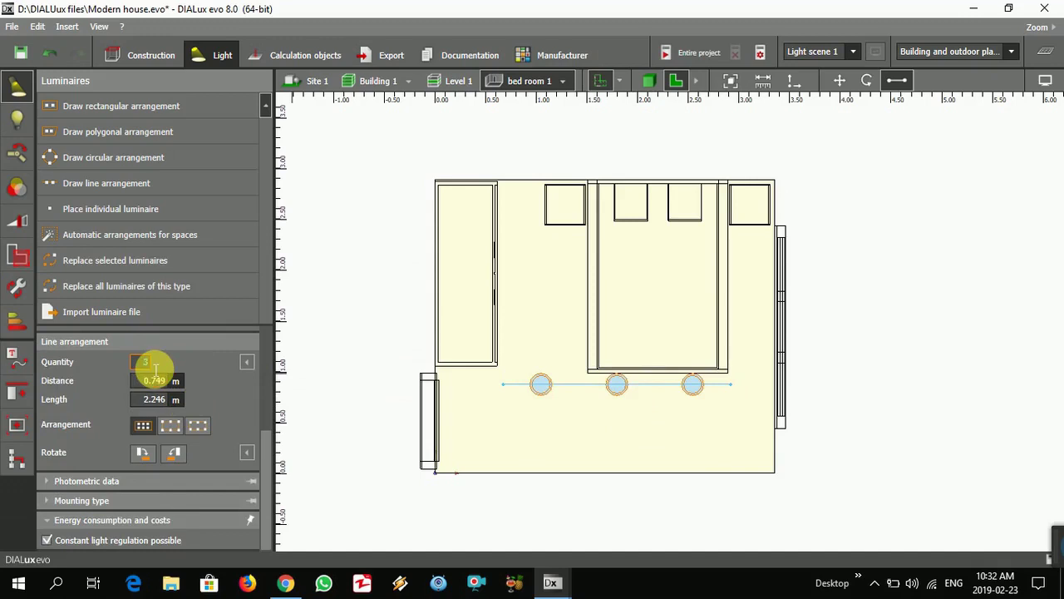
pyautogui.write('2')
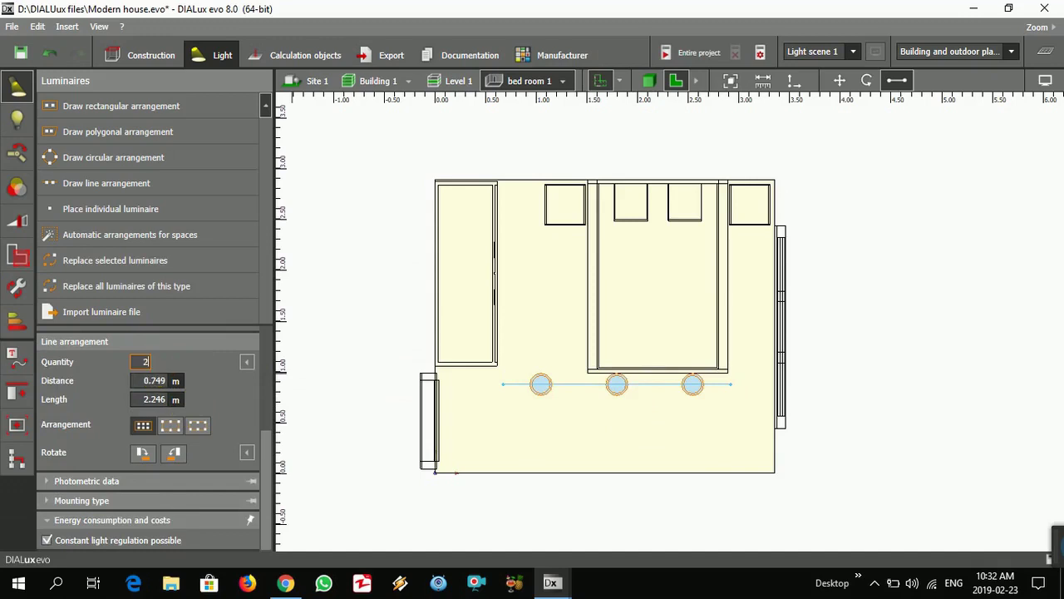
pyautogui.press('Return')
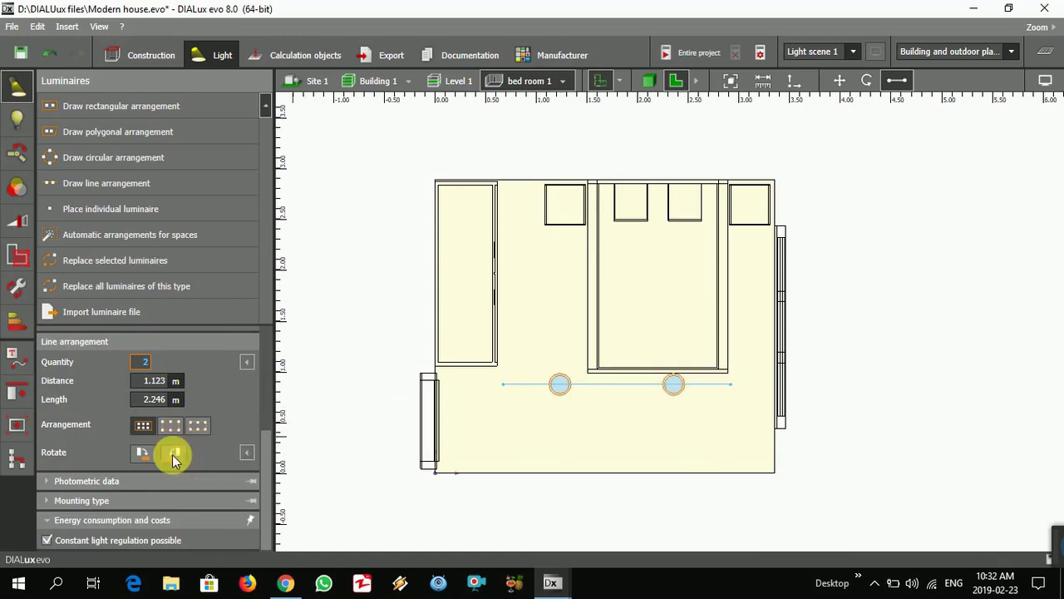
# Arrange the two downlights symmetrically inset from the line ends, 2.026 m apart.
pyautogui.click(151, 431)
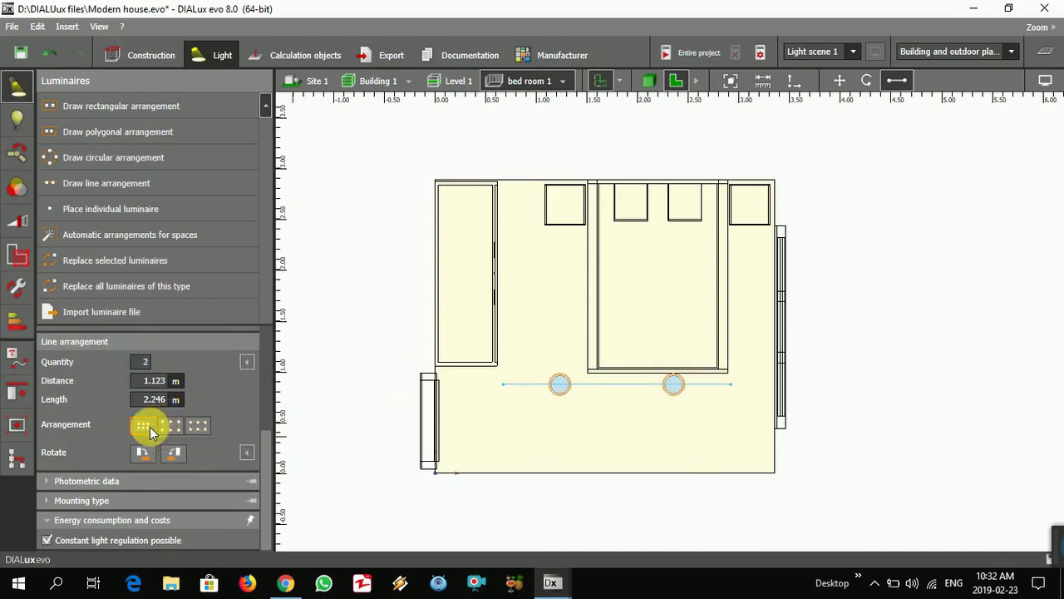
pyautogui.click(167, 428)
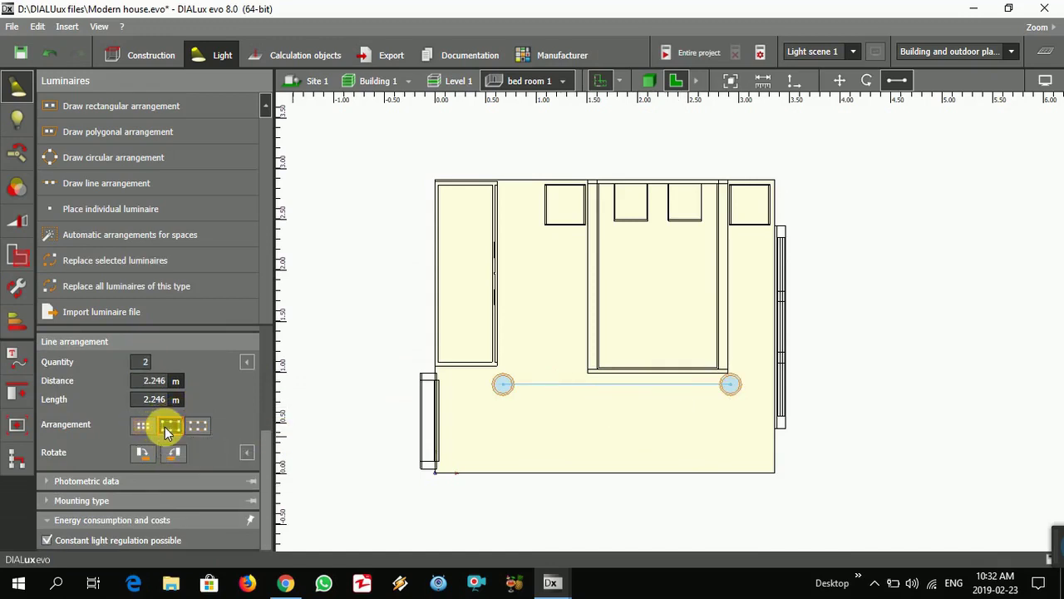
pyautogui.click(197, 427)
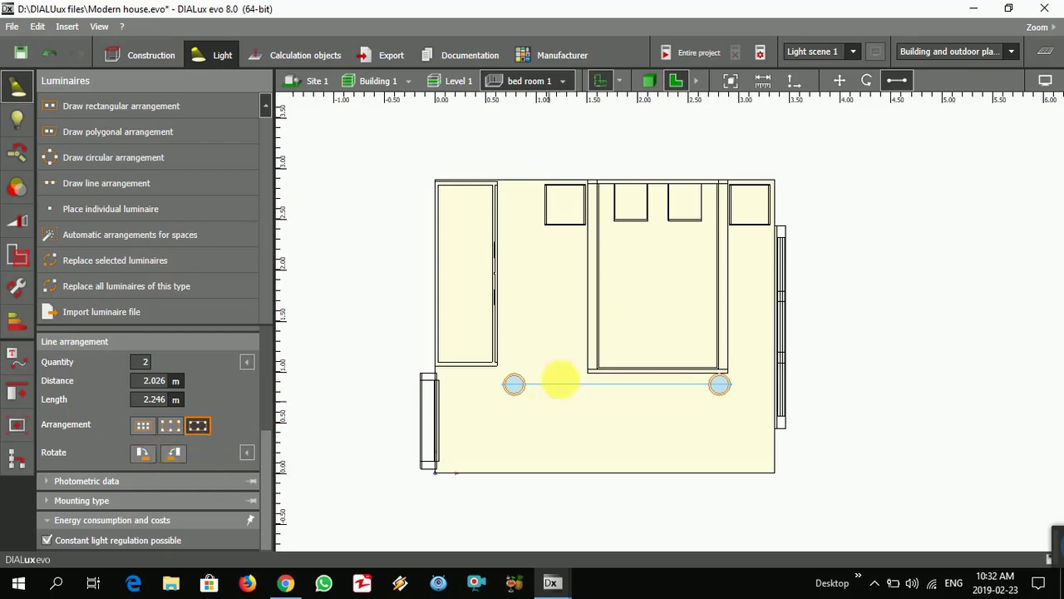
pyautogui.click(649, 79)
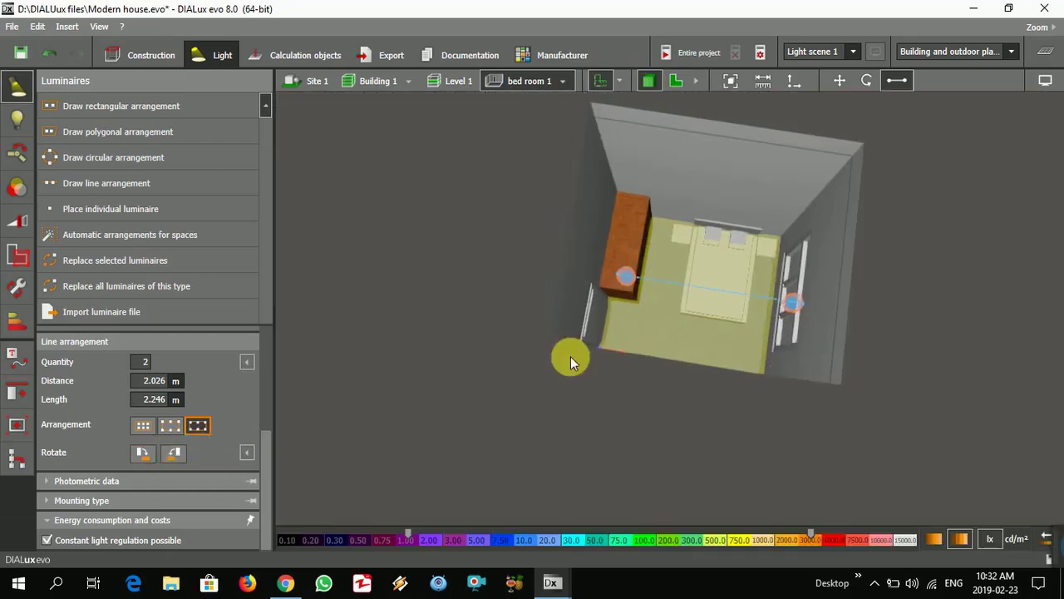
# Finish placing the two Chalice downlights and orbit the 3D bedroom to inspect the ceiling.
pyautogui.moveTo(622, 423); pyautogui.dragTo(653, 335, button='middle')
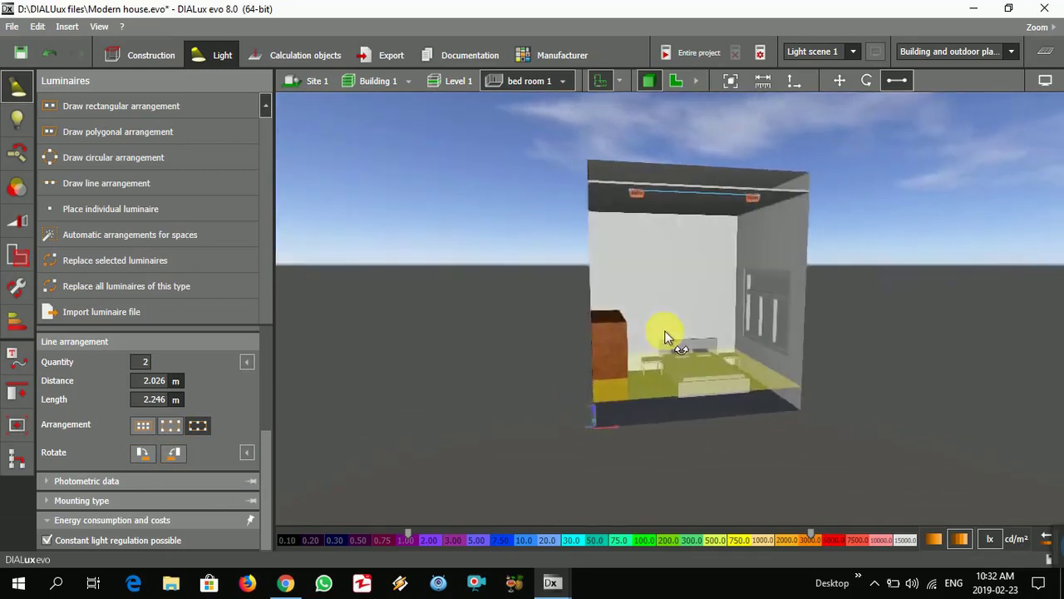
pyautogui.scroll(3, 665, 198)
pyautogui.scroll(2, 636, 192)
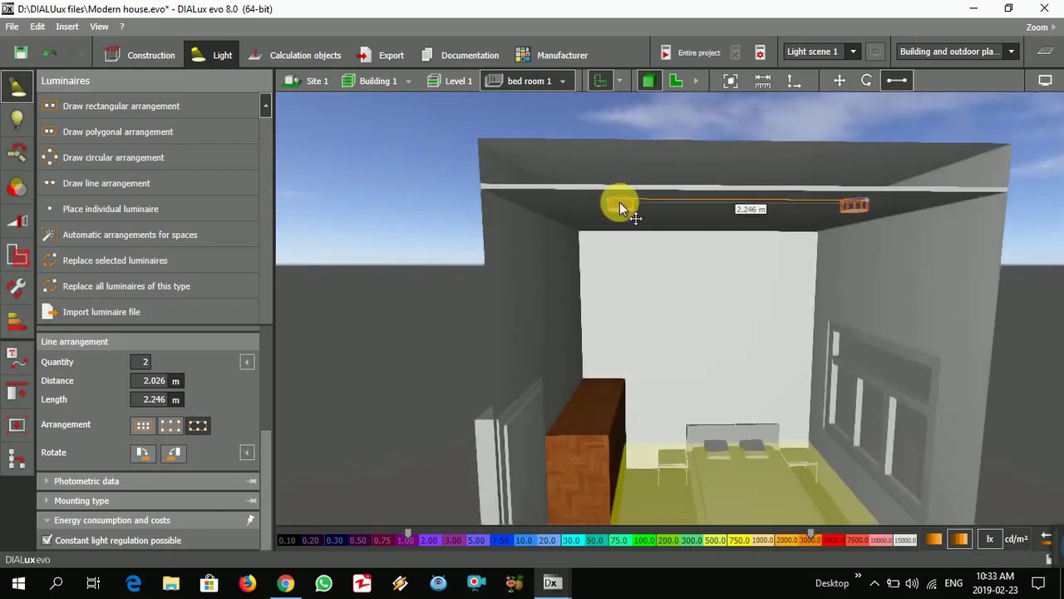
pyautogui.click(394, 283)
pyautogui.moveTo(408, 267)
pyautogui.mouseDown(button='middle')
pyautogui.moveTo(439, 214)
pyautogui.moveTo(598, 256)
pyautogui.moveTo(518, 280)
pyautogui.moveTo(469, 339)
pyautogui.moveTo(425, 366)
pyautogui.moveTo(442, 329)
pyautogui.moveTo(409, 340)
pyautogui.mouseUp(button='middle')
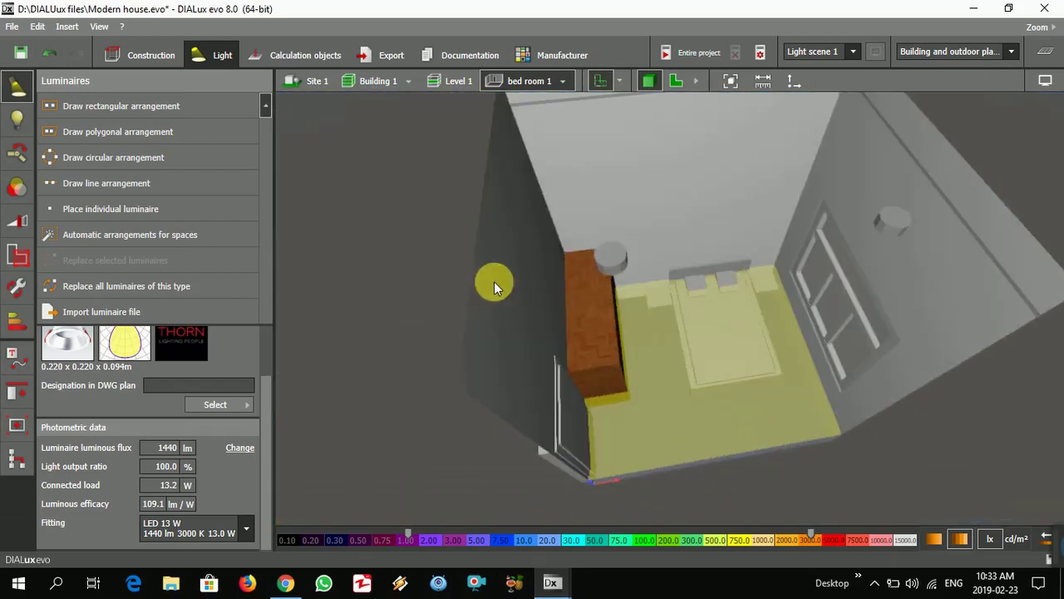
pyautogui.moveTo(492, 280); pyautogui.dragTo(425, 316, button='middle')
pyautogui.moveTo(495, 325); pyautogui.dragTo(773, 349, button='middle')
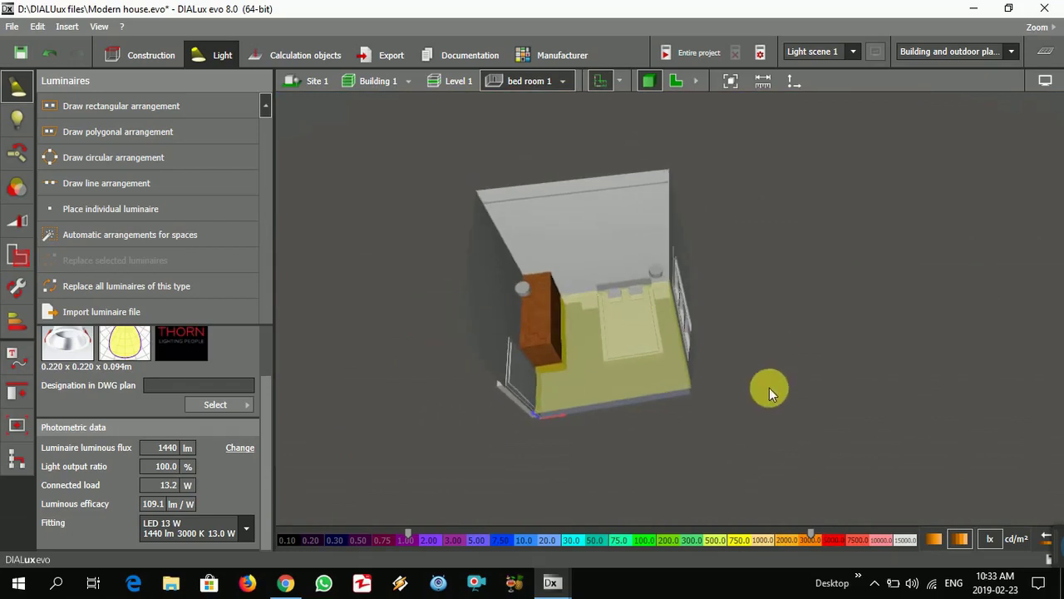
# Run the calculation and read Workplane 1 results: 129 lx average, 182 lx maximum.
pyautogui.click(687, 54)
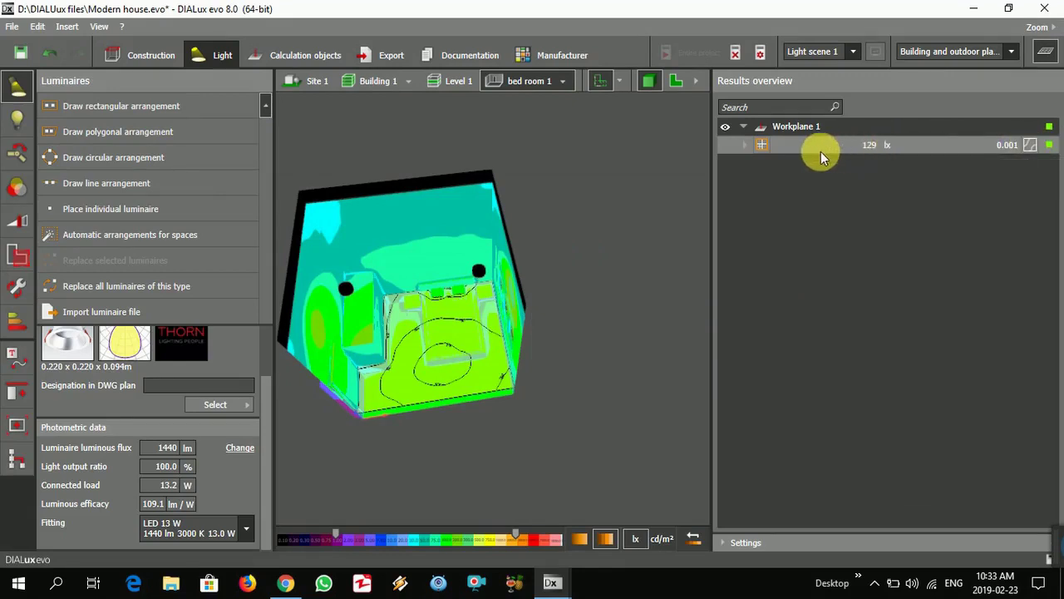
pyautogui.click(742, 144)
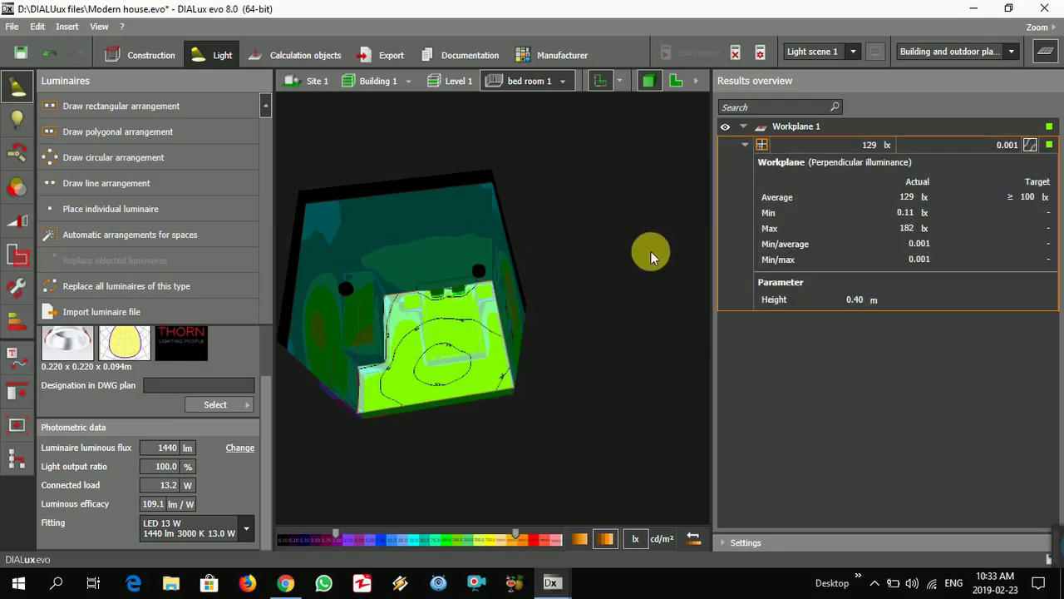
pyautogui.click(1045, 81)
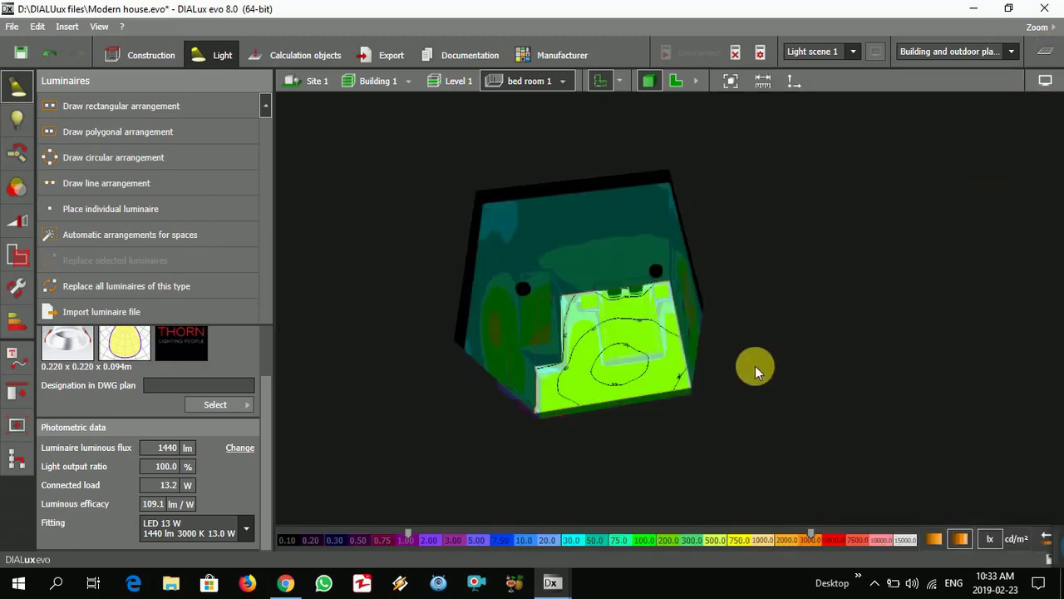
# Orbit in on the calculated room, then view the isolines in the 2D floor plan.
pyautogui.moveTo(565, 345)
pyautogui.mouseDown()
pyautogui.moveTo(698, 375)
pyautogui.moveTo(552, 459)
pyautogui.mouseUp()
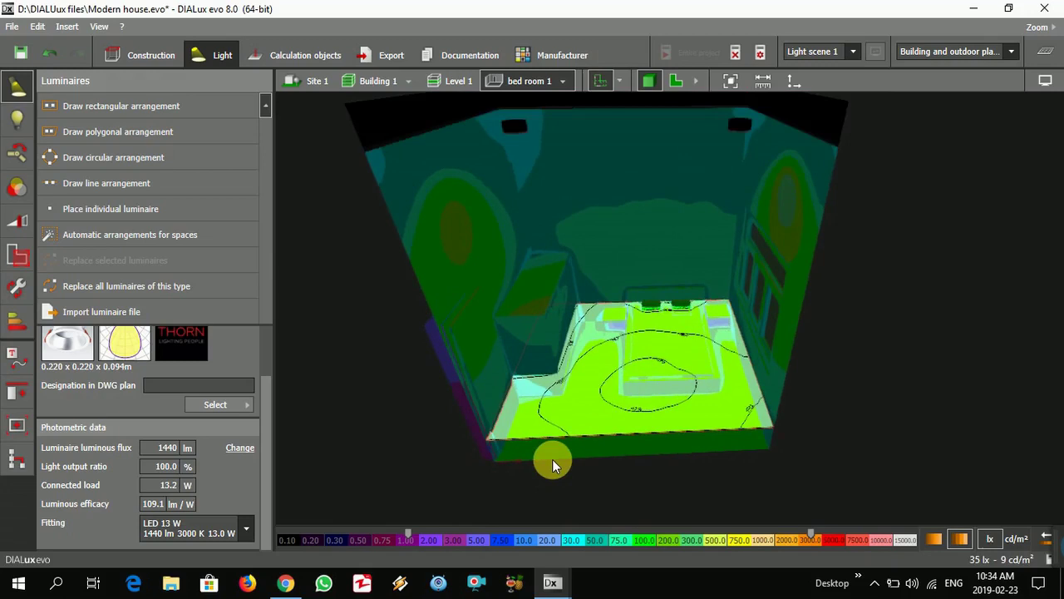
pyautogui.moveTo(552, 459)
pyautogui.mouseDown()
pyautogui.moveTo(671, 402)
pyautogui.moveTo(671, 372)
pyautogui.mouseUp()
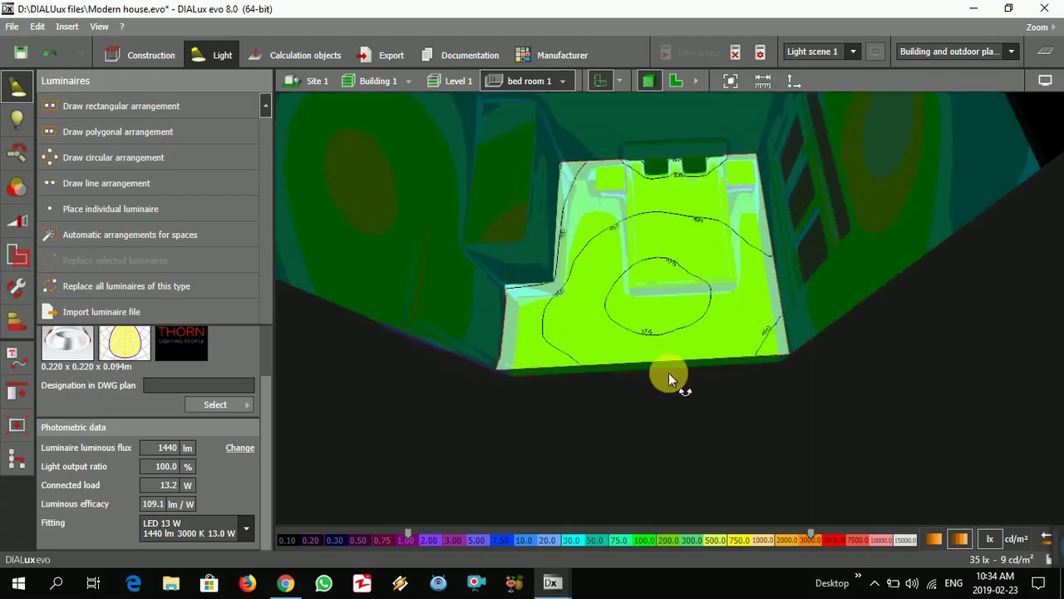
pyautogui.click(678, 79)
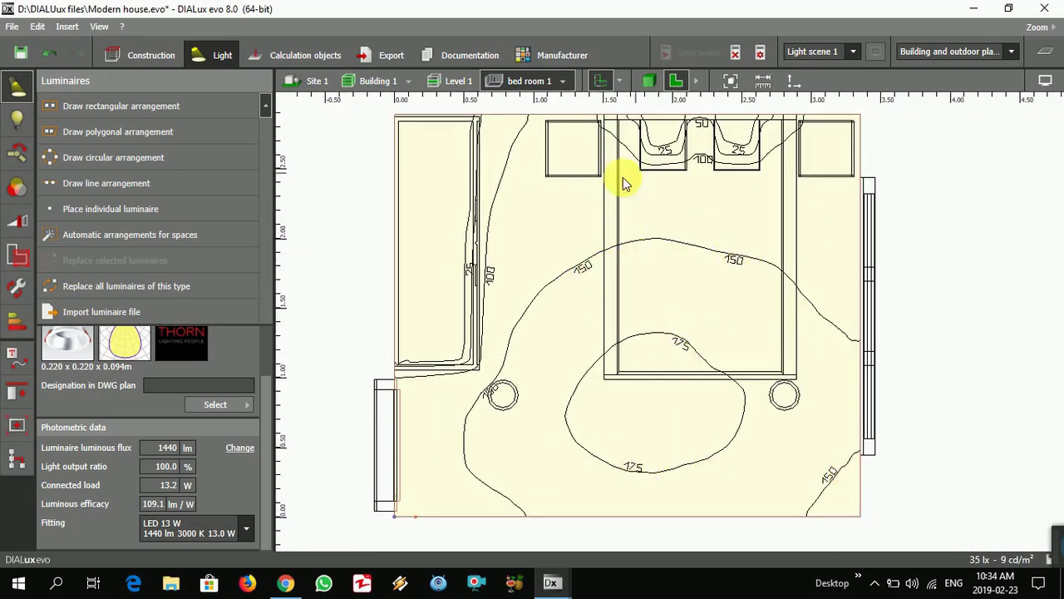
pyautogui.scroll(-3, 527, 266)
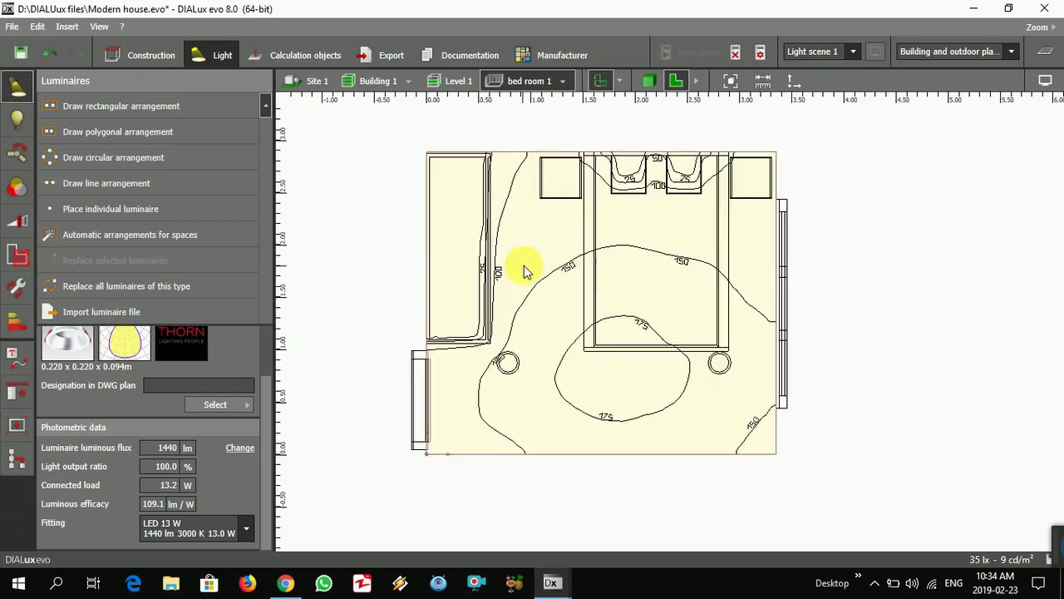
# Return to the 3D rendering, orbit to tilted side views, and bring the plugins browser forward.
pyautogui.click(649, 80)
pyautogui.moveTo(680, 276)
pyautogui.mouseDown()
pyautogui.moveTo(688, 206)
pyautogui.moveTo(647, 299)
pyautogui.mouseUp()
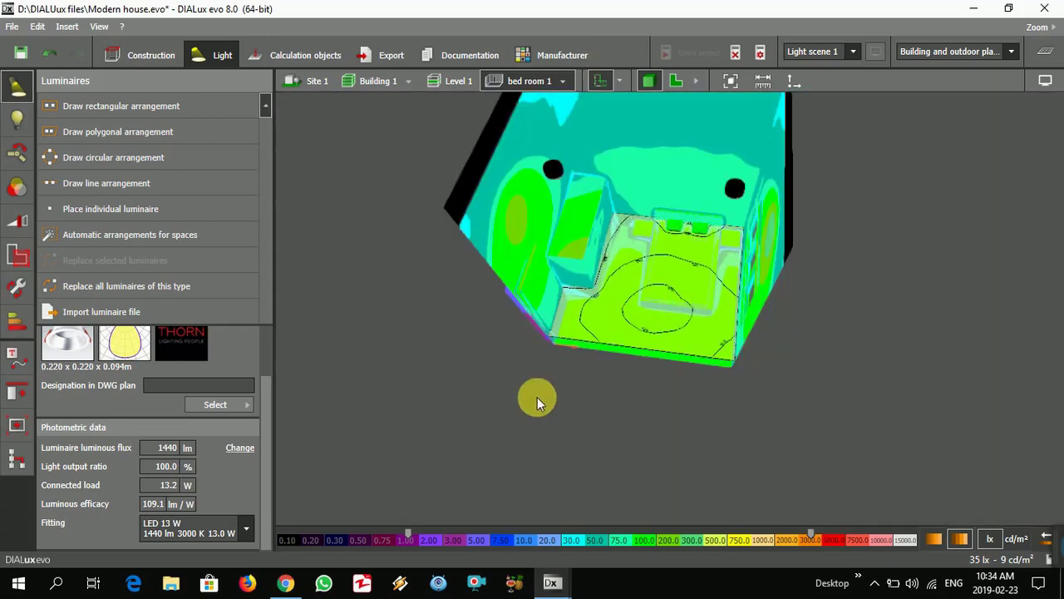
pyautogui.moveTo(537, 396); pyautogui.dragTo(583, 286)
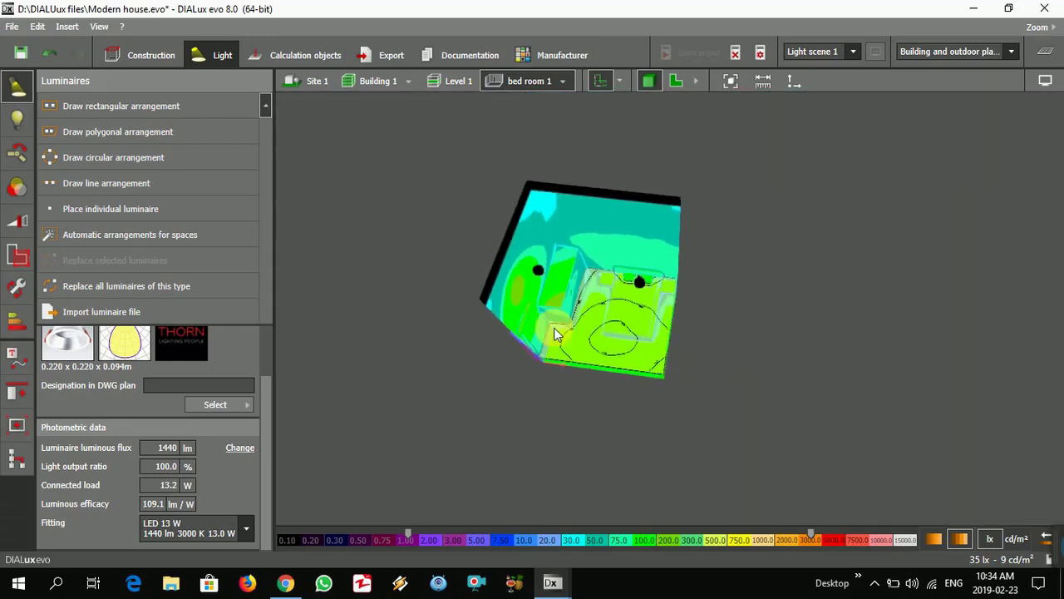
pyautogui.moveTo(653, 152)
pyautogui.mouseDown()
pyautogui.moveTo(520, 309)
pyautogui.moveTo(596, 271)
pyautogui.moveTo(609, 286)
pyautogui.mouseUp()
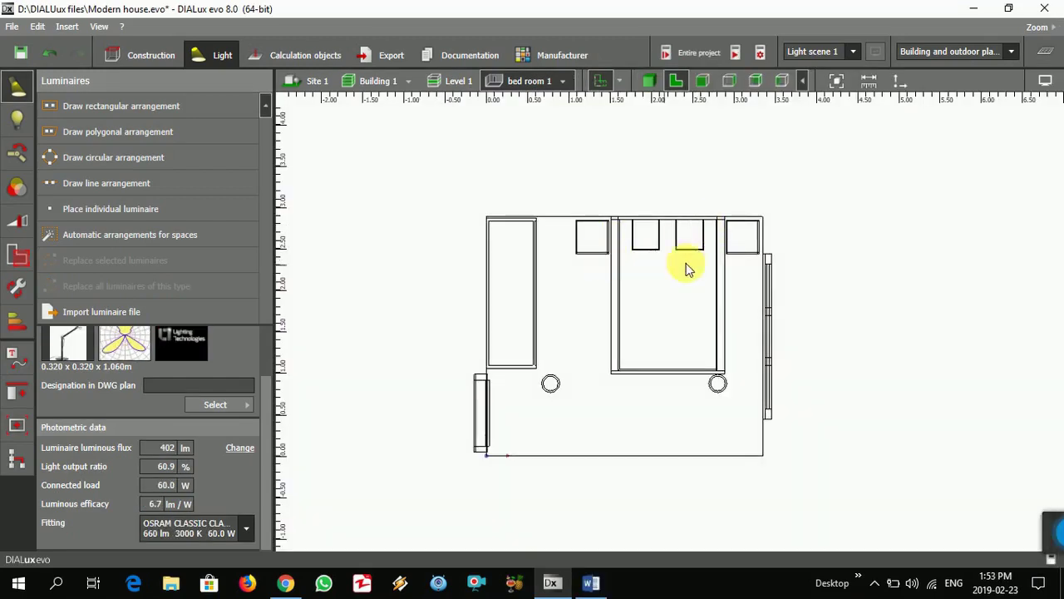
pyautogui.click(291, 586)
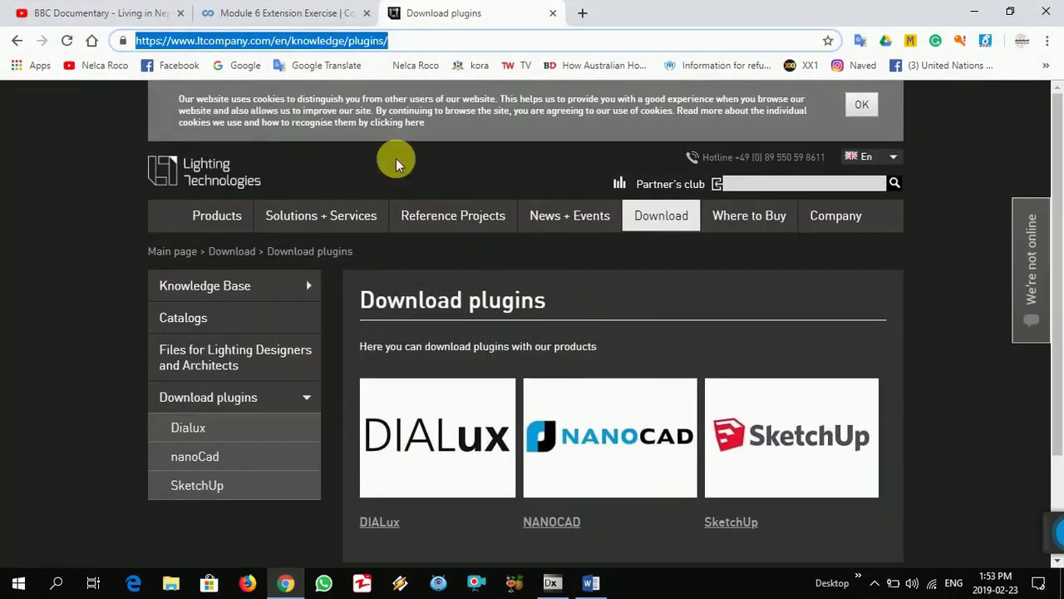
# View the DIALux plugin page and its premium plug-in download link, then minimise Chrome.
pyautogui.click(139, 177)
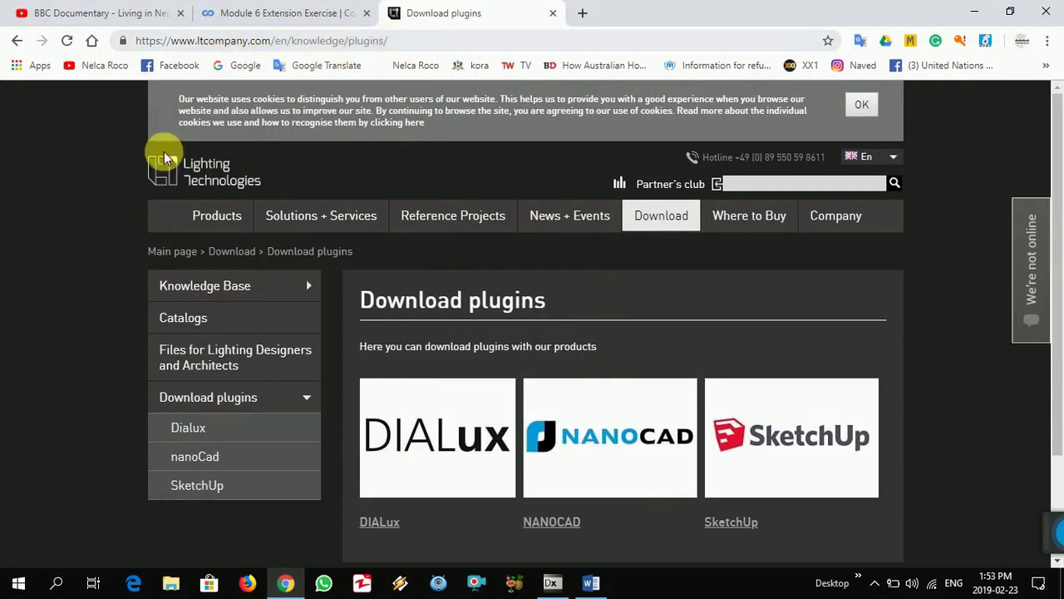
pyautogui.scroll(-2, 106, 231)
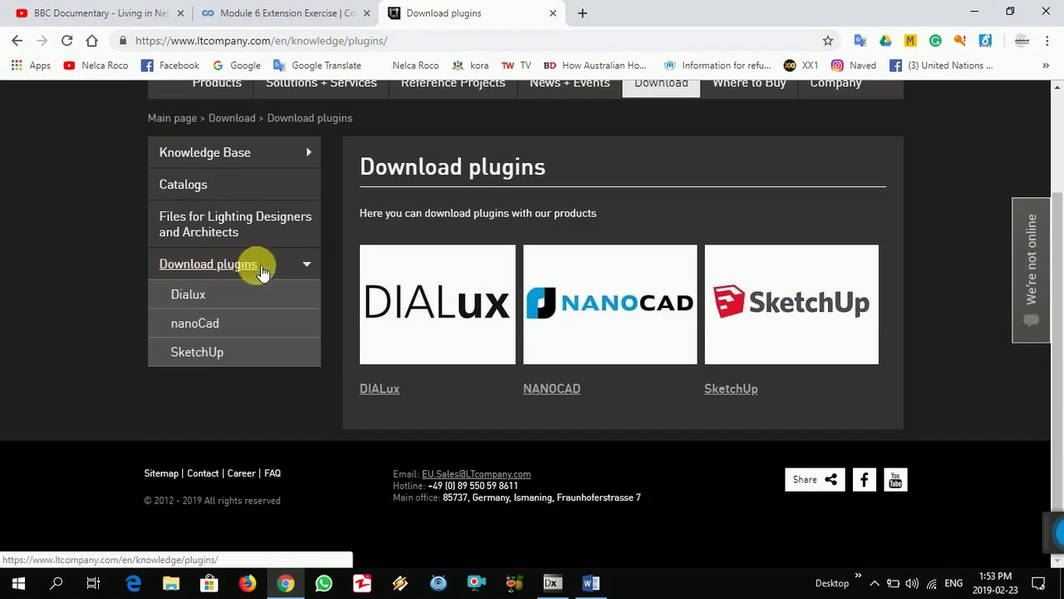
pyautogui.click(189, 301)
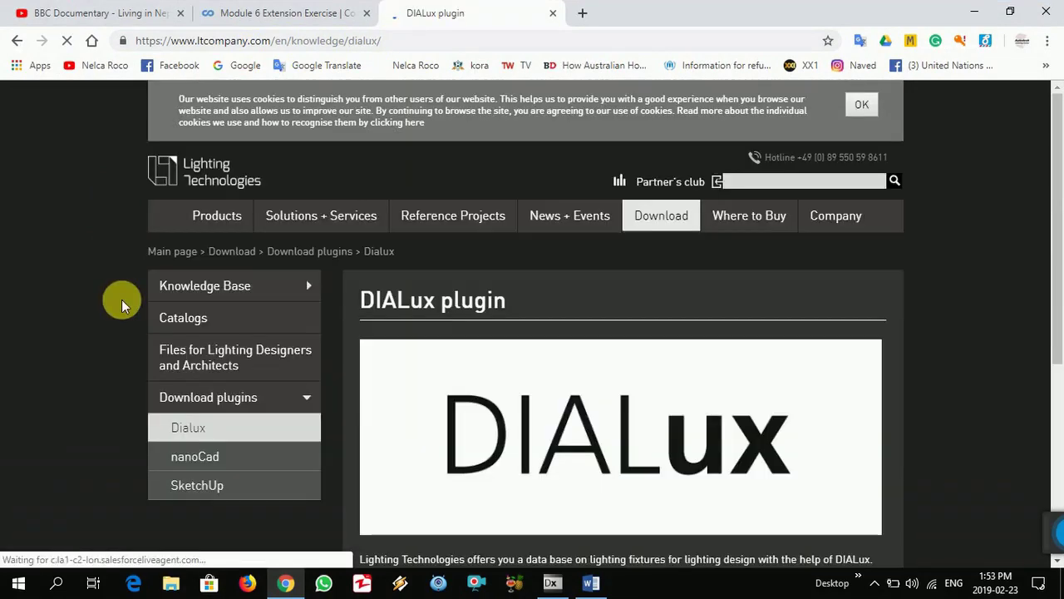
pyautogui.scroll(-3, 441, 349)
pyautogui.scroll(-2, 451, 340)
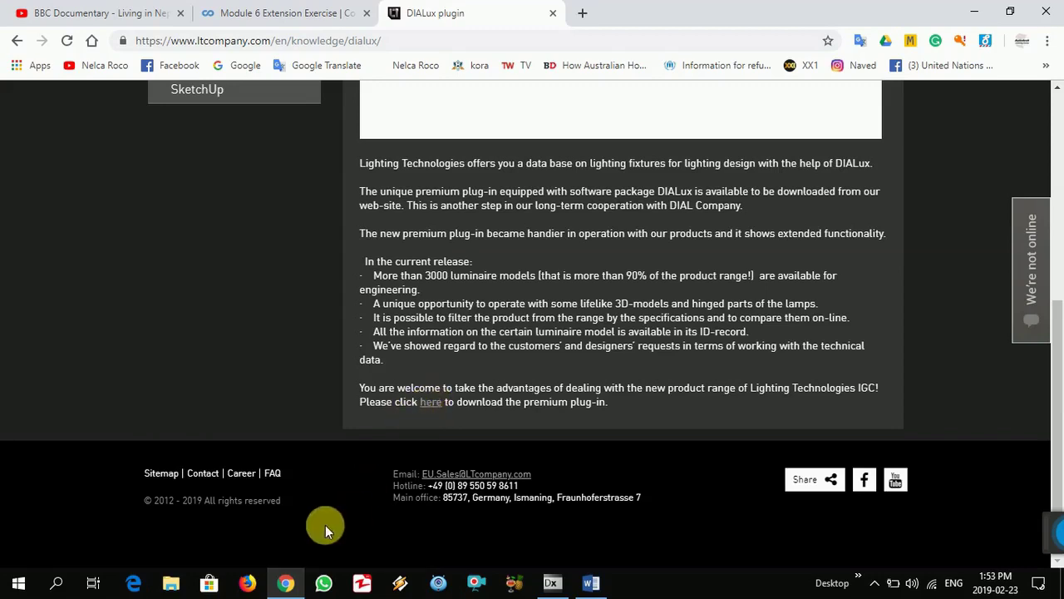
pyautogui.click(285, 583)
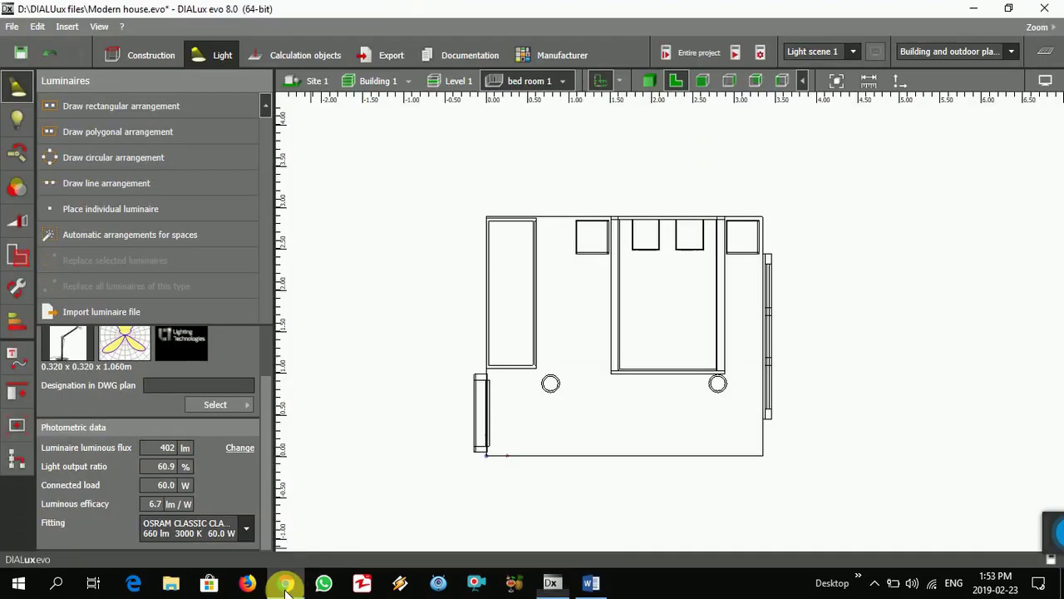
# Launch the Lighting Technologies catalogue from its desktop shortcut, showing all 407 products.
pyautogui.click(552, 581)
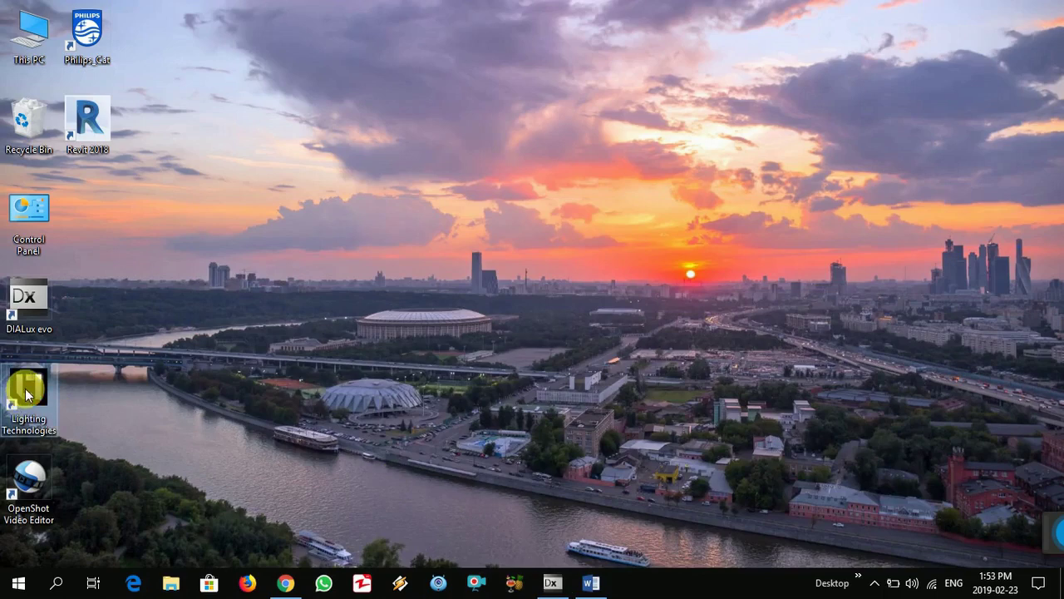
pyautogui.rightClick(27, 395)
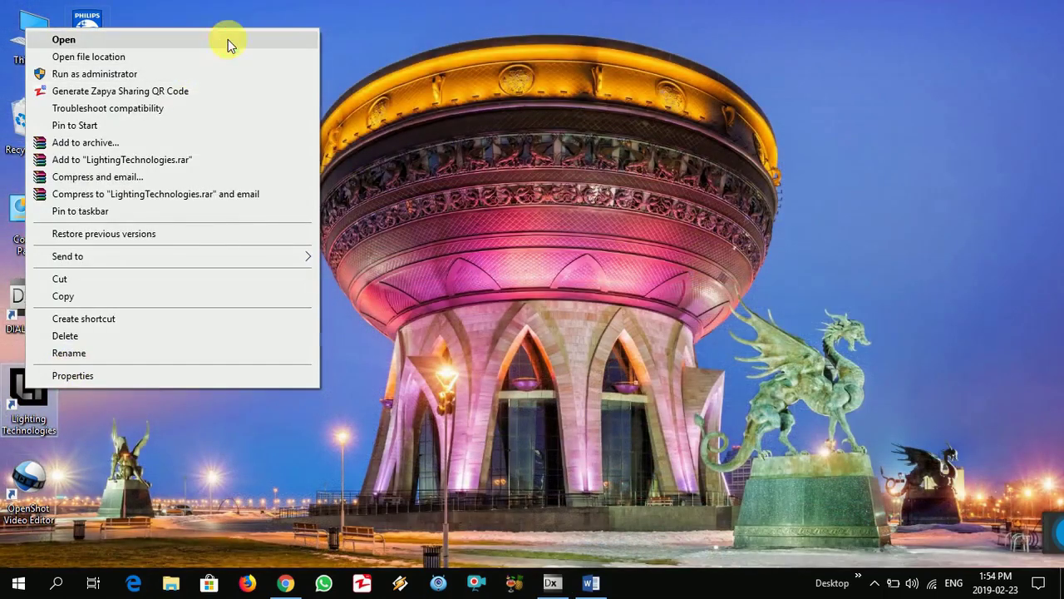
pyautogui.click(228, 39)
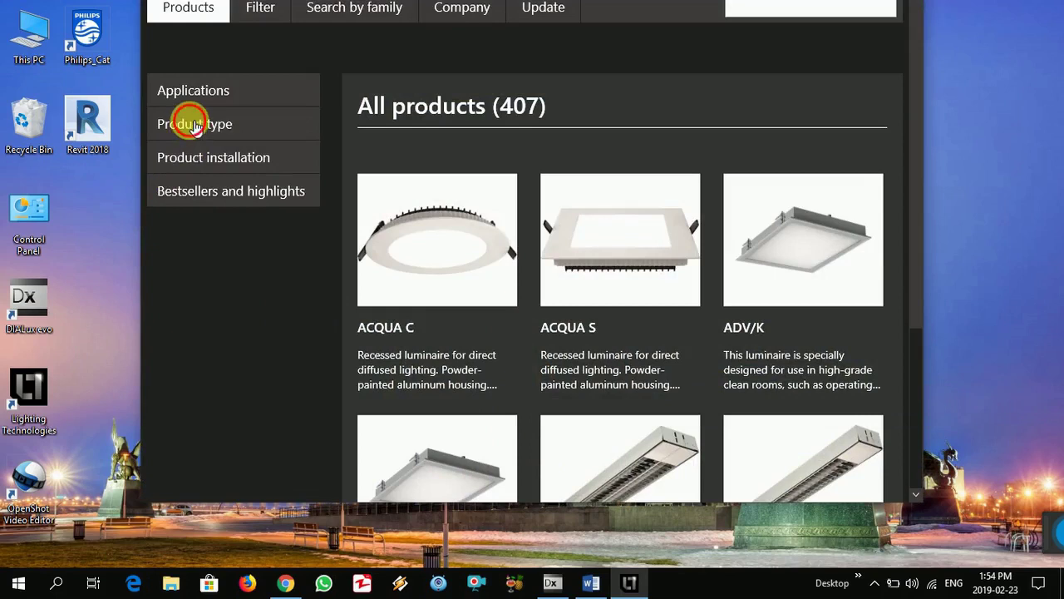
# Browse Product type > Product installation > Table to list ALTO, LINEA and VERONA T.
pyautogui.click(193, 124)
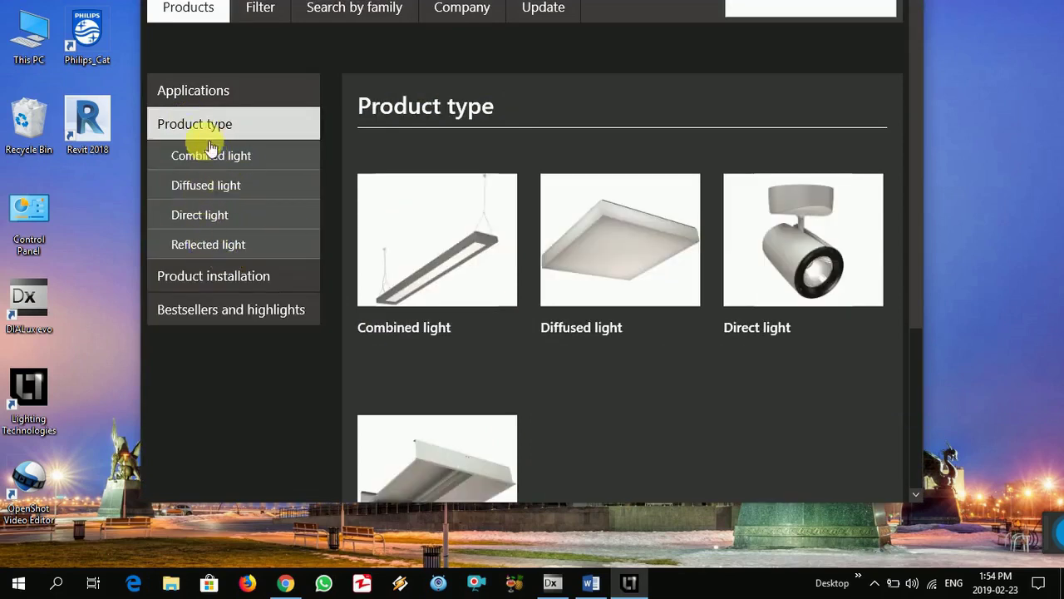
pyautogui.click(228, 277)
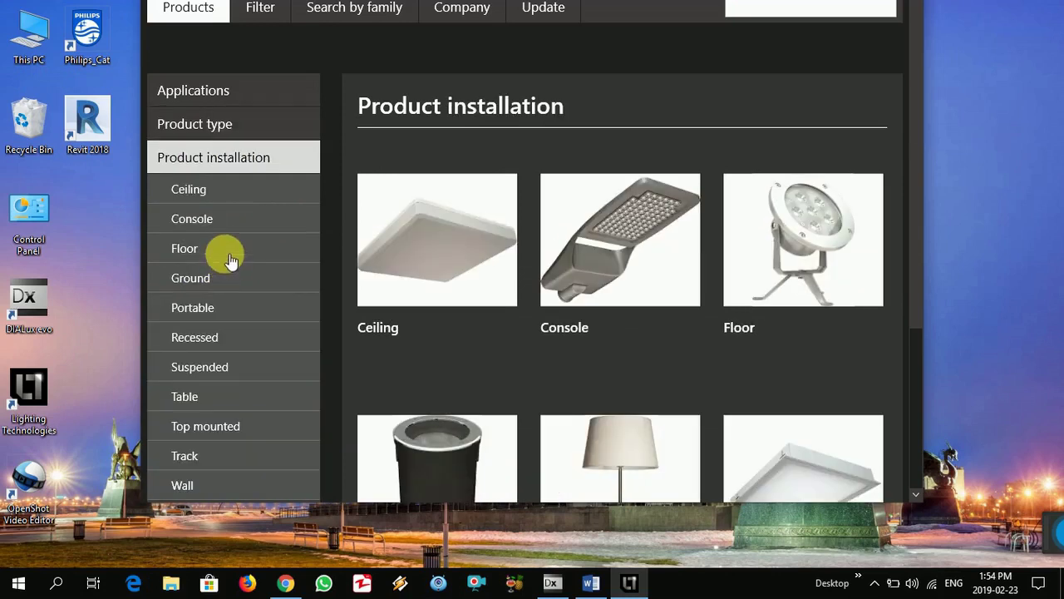
pyautogui.scroll(-1, 247, 246)
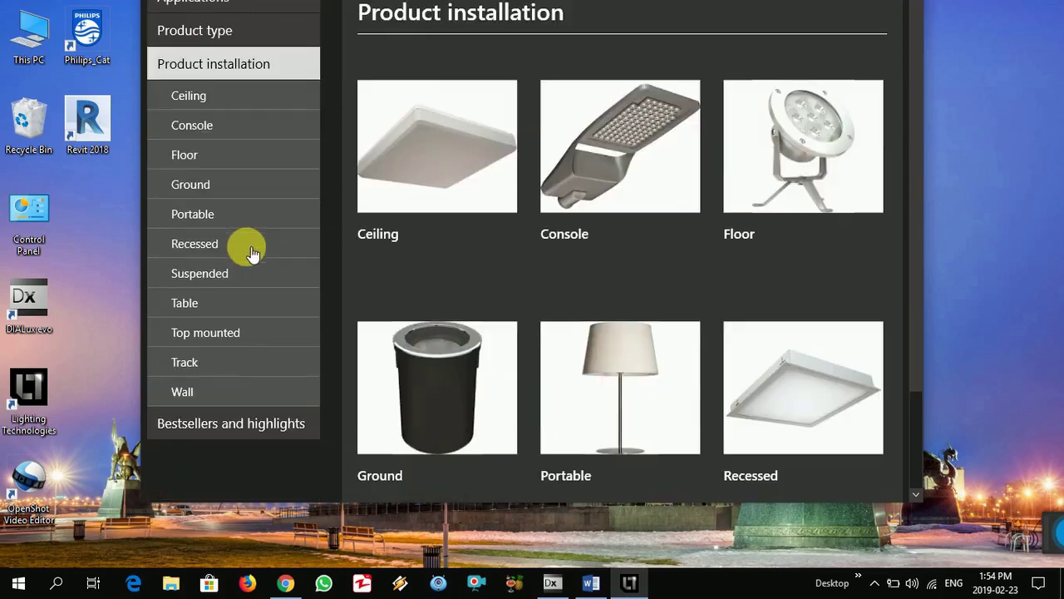
pyautogui.click(190, 306)
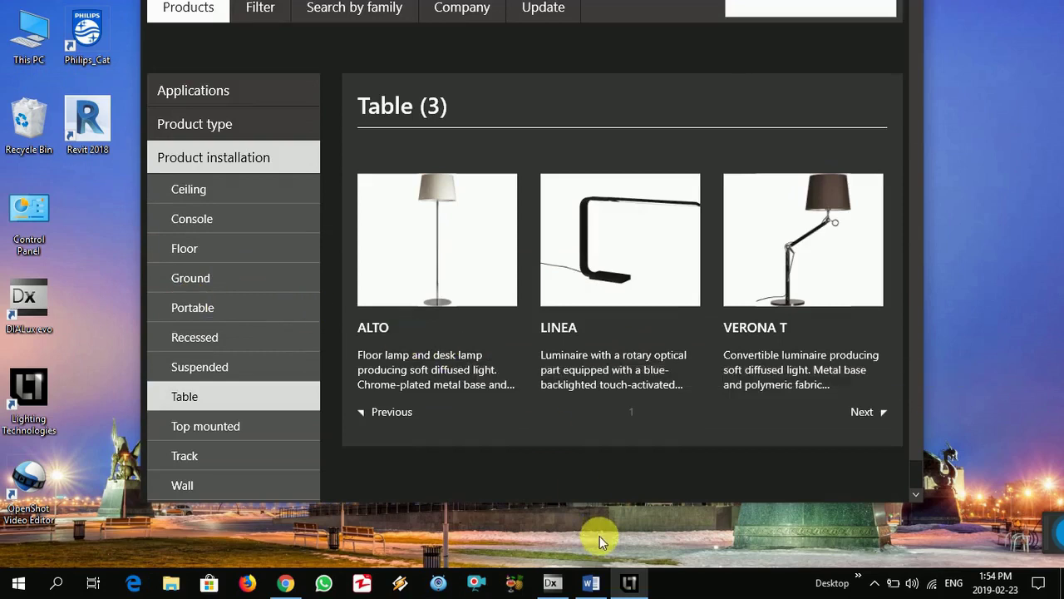
pyautogui.click(550, 582)
pyautogui.click(632, 580)
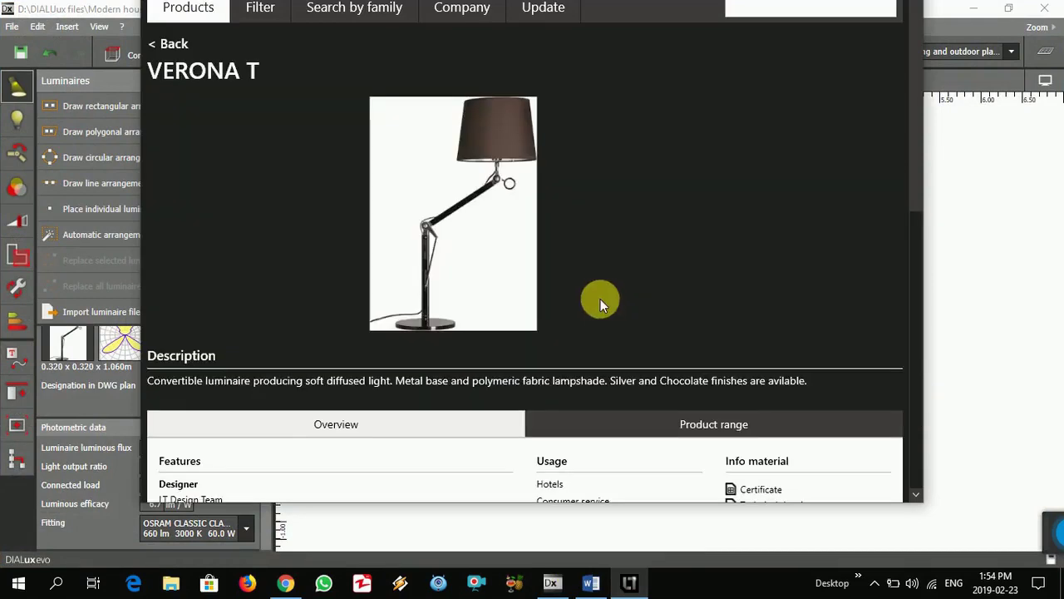
# Show the VERONA T product range: technical drawing plus silver and chocolate 60 W E27 variants.
pyautogui.scroll(-3, 602, 304)
pyautogui.scroll(-4, 600, 299)
pyautogui.scroll(3, 600, 299)
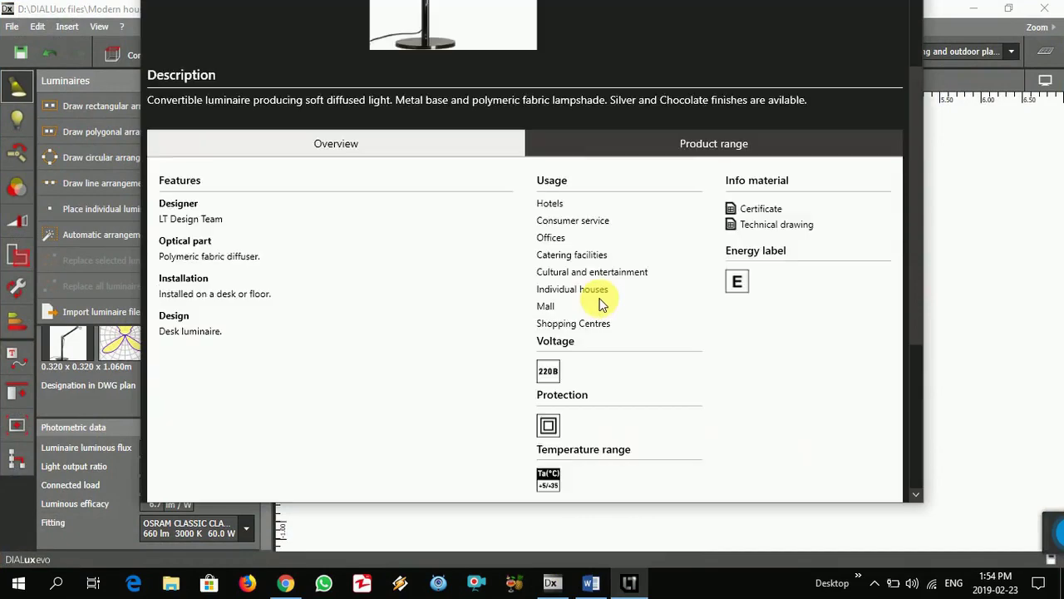
pyautogui.scroll(4, 599, 297)
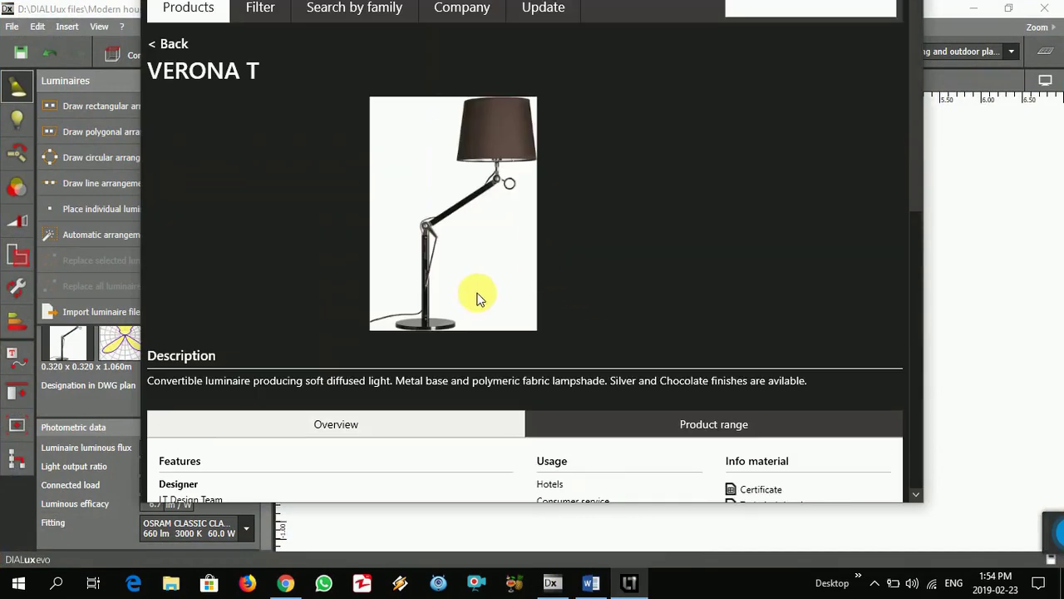
pyautogui.scroll(-3, 478, 297)
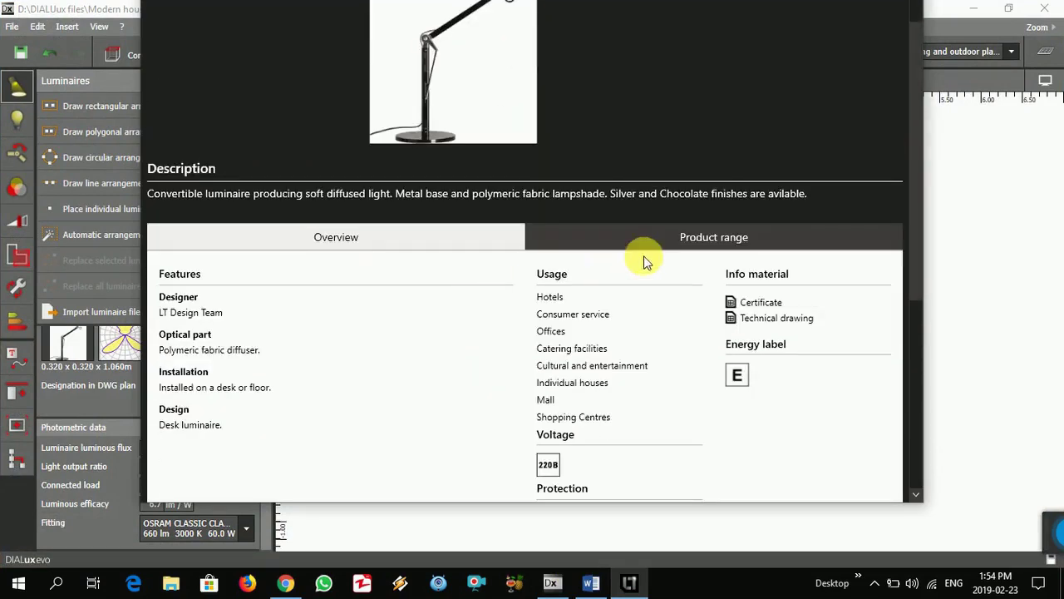
pyautogui.click(671, 237)
pyautogui.scroll(-3, 458, 309)
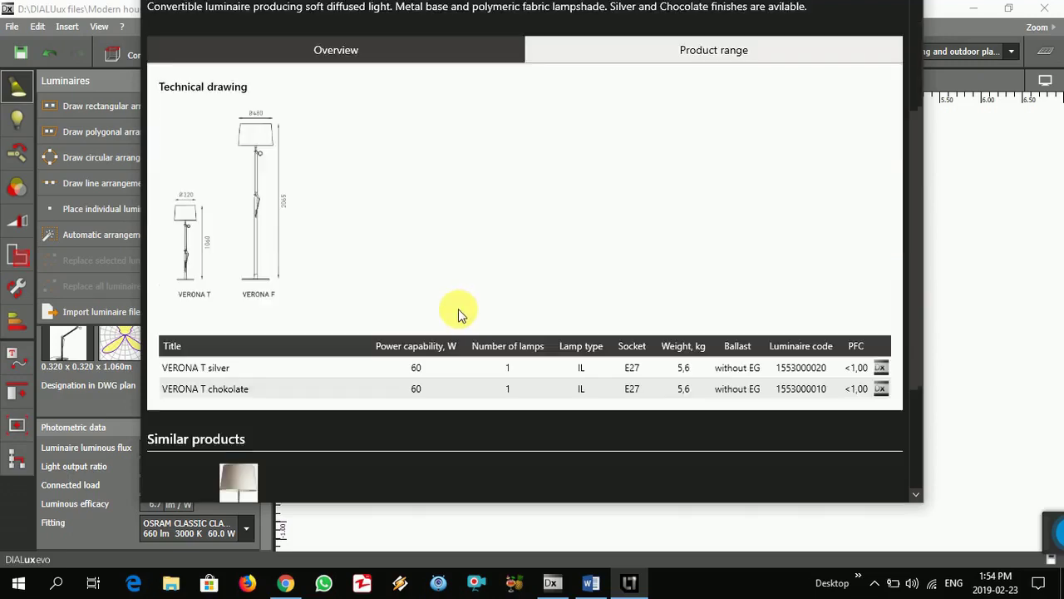
pyautogui.scroll(-2, 460, 306)
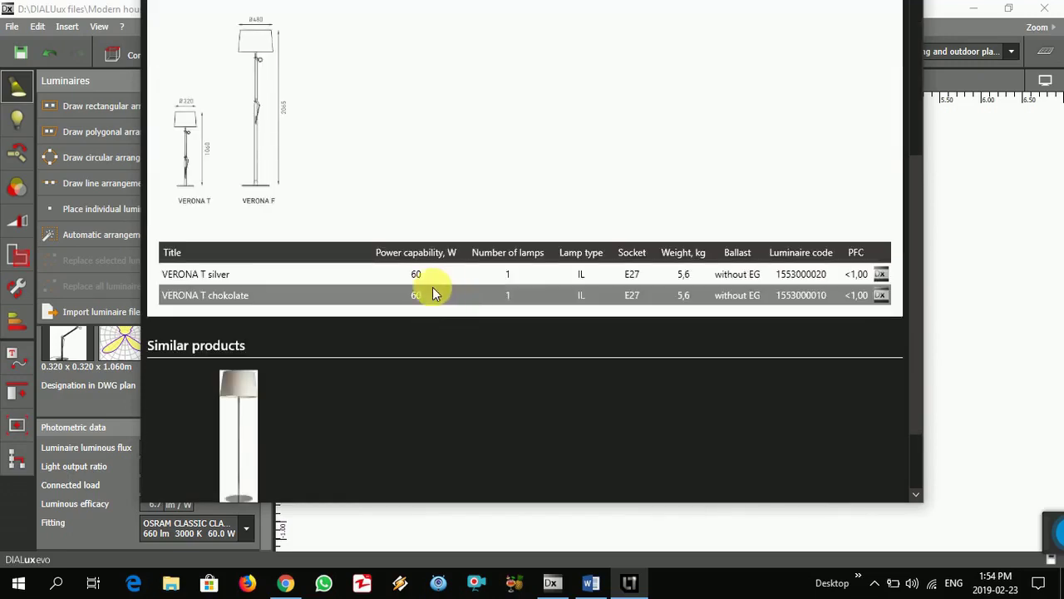
pyautogui.scroll(2, 424, 295)
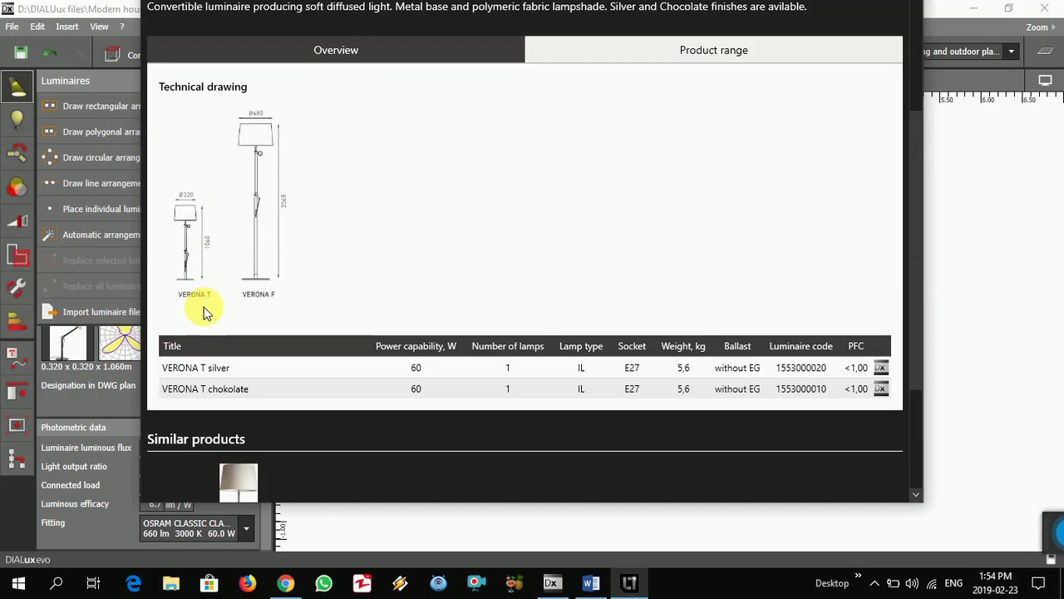
pyautogui.scroll(-2, 226, 399)
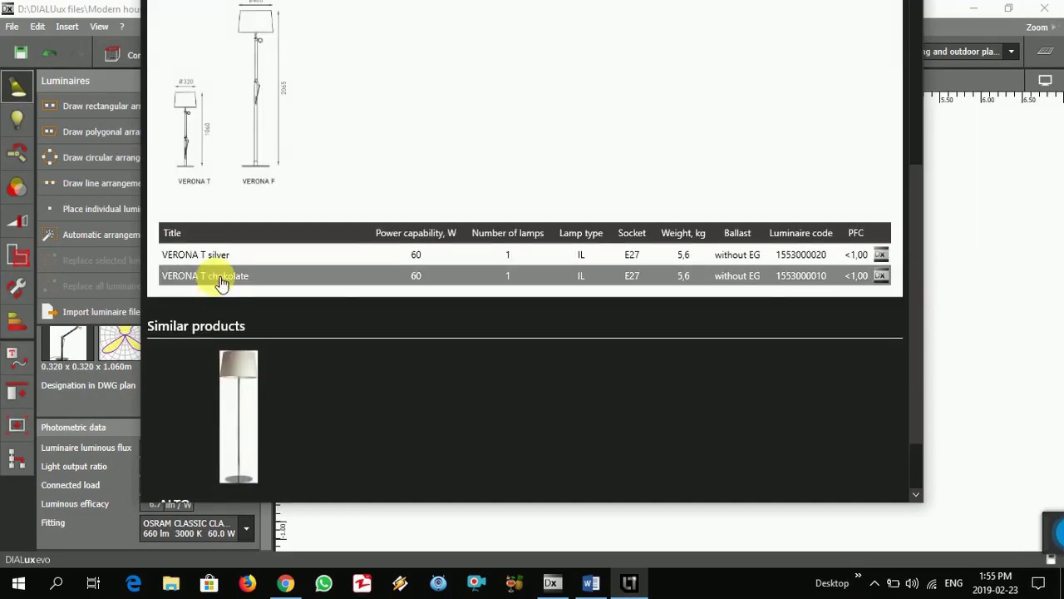
# Load the VERONA T chocolate variant into DIALux and place it on the top-right bedside table.
pyautogui.click(883, 276)
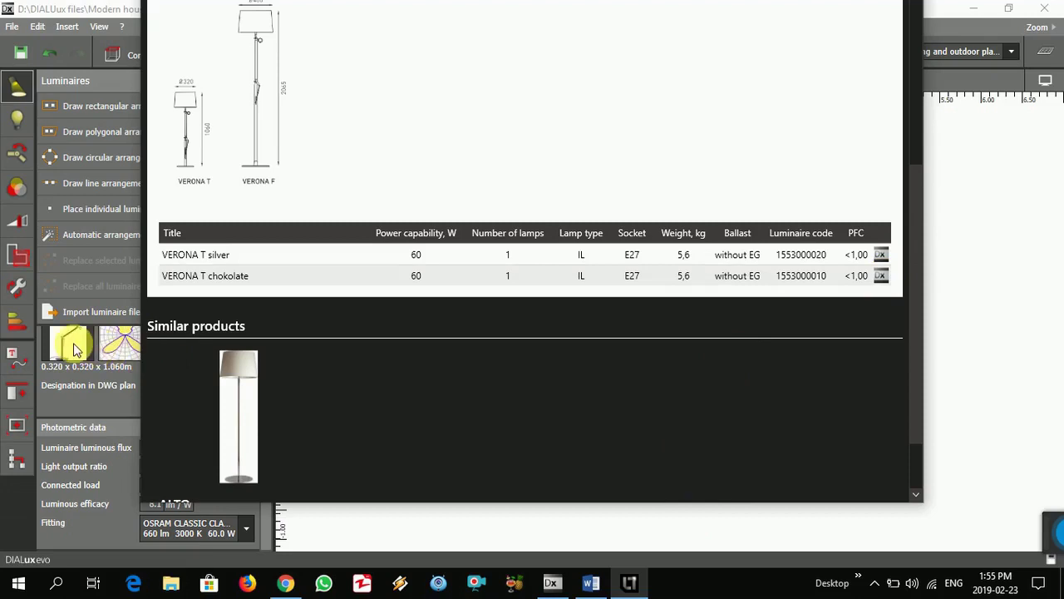
pyautogui.click(553, 585)
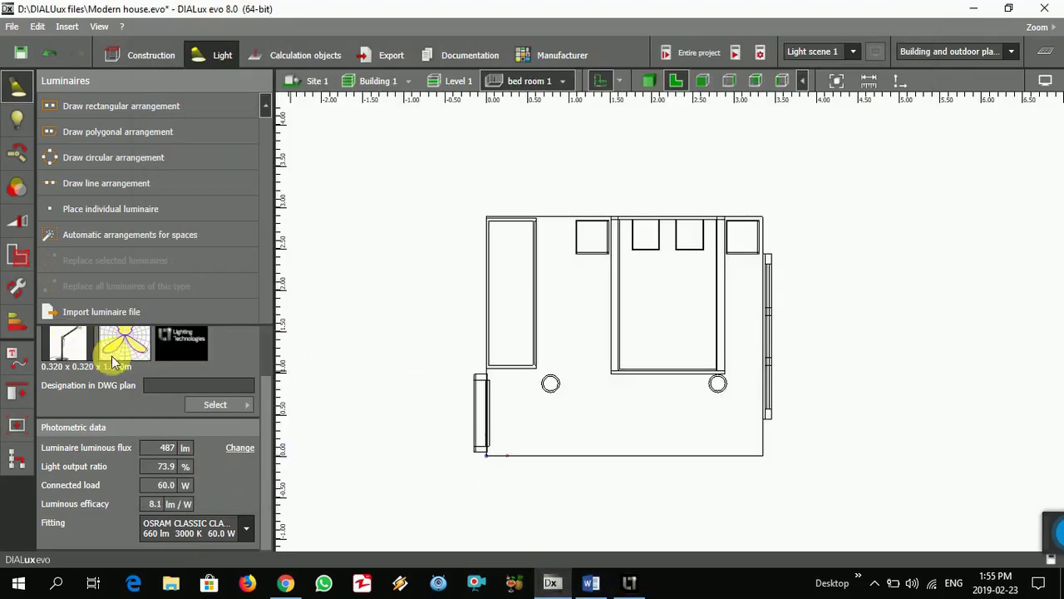
pyautogui.click(247, 406)
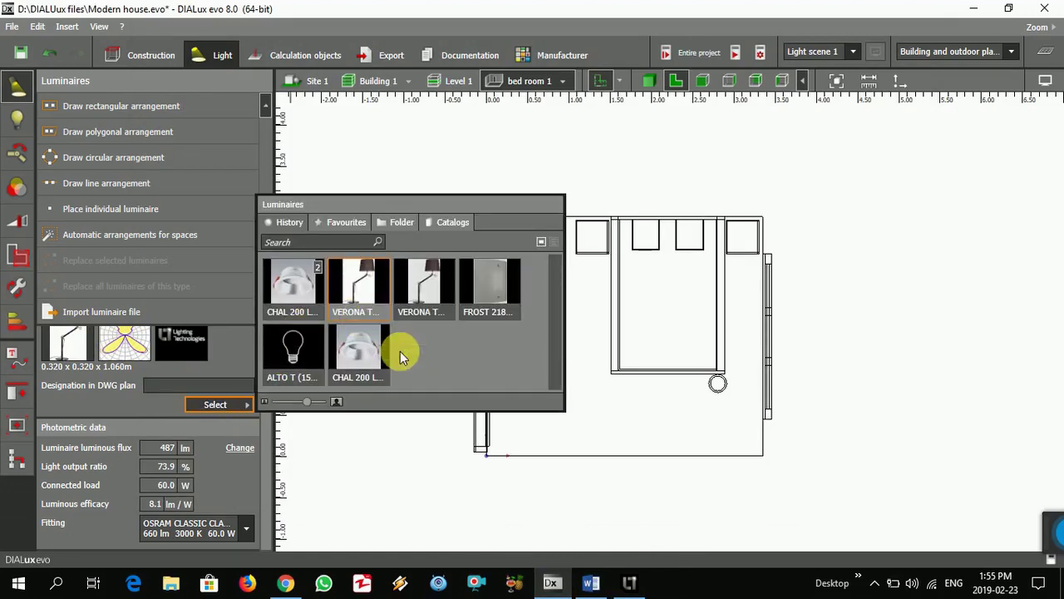
pyautogui.click(358, 286)
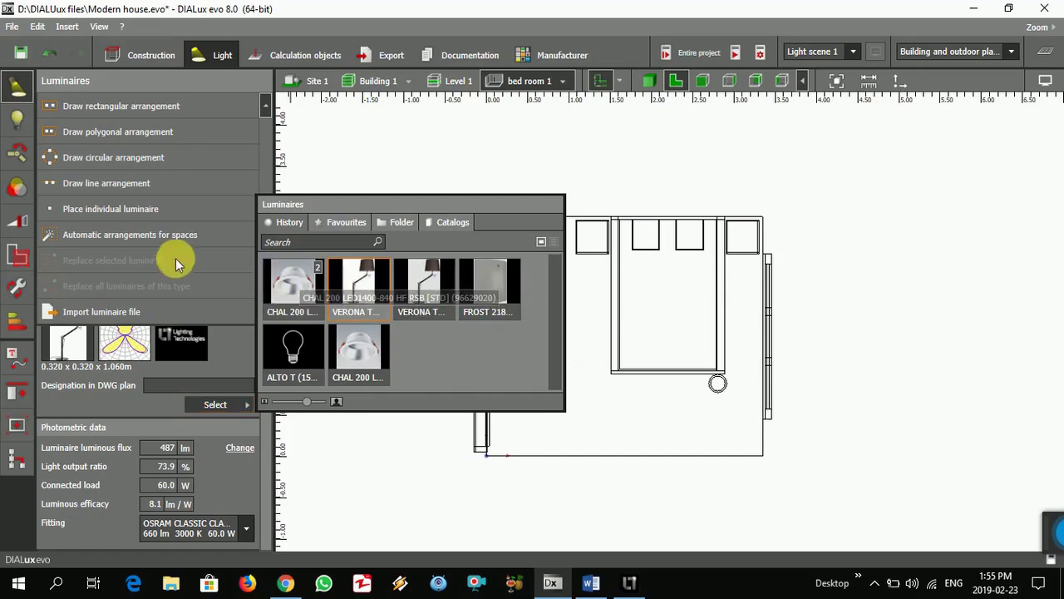
pyautogui.click(143, 206)
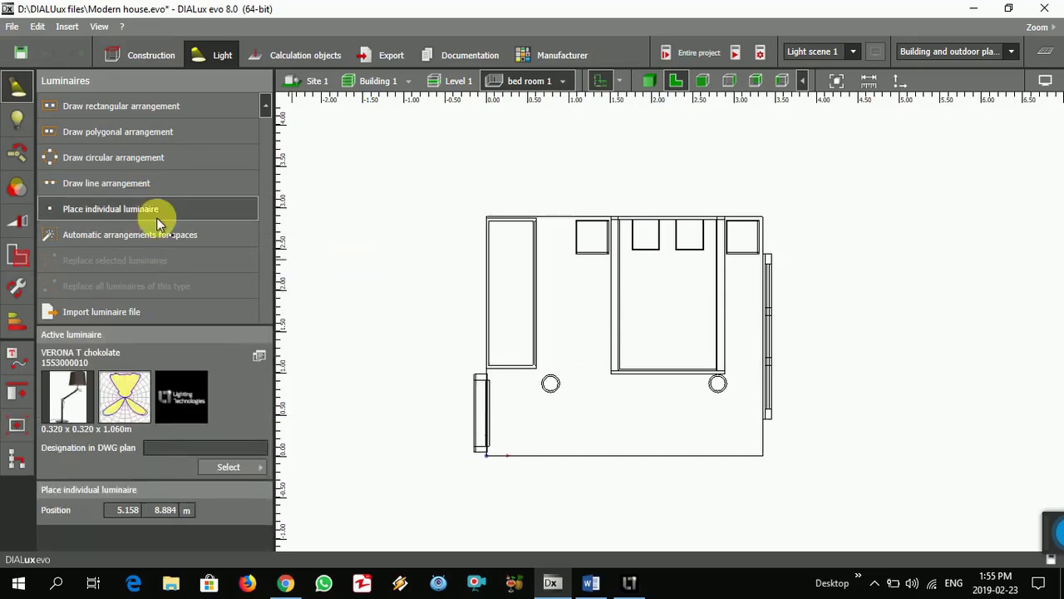
pyautogui.click(743, 237)
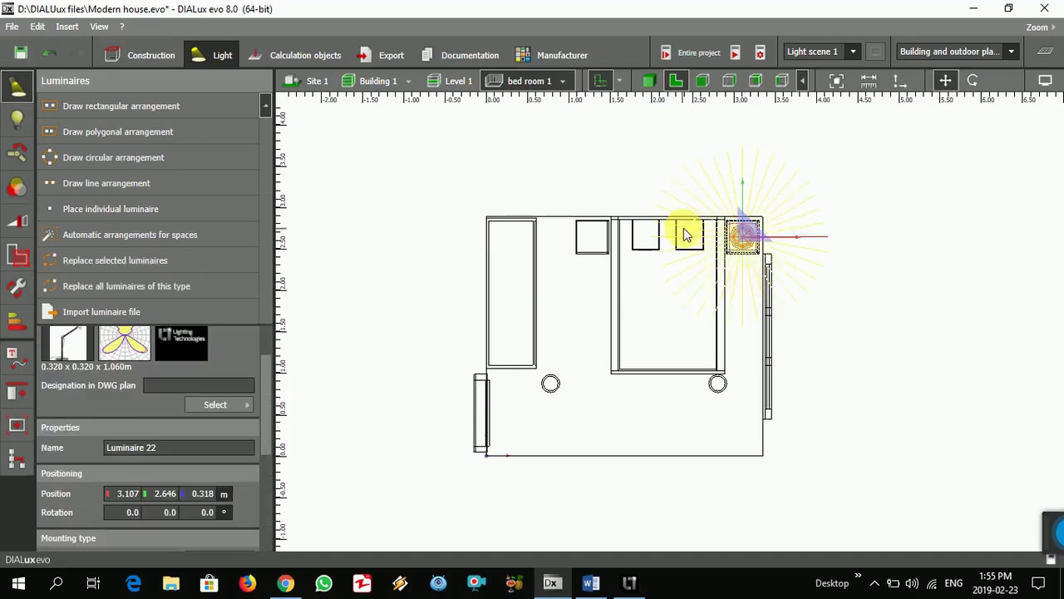
pyautogui.click(731, 79)
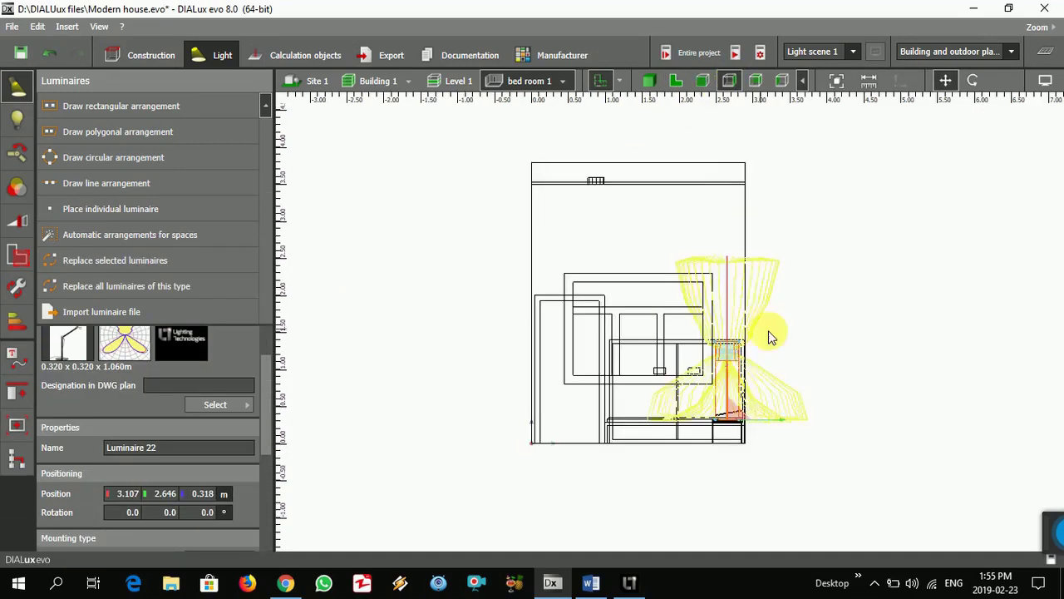
pyautogui.click(827, 370)
pyautogui.scroll(2, 740, 441)
pyautogui.scroll(1, 729, 426)
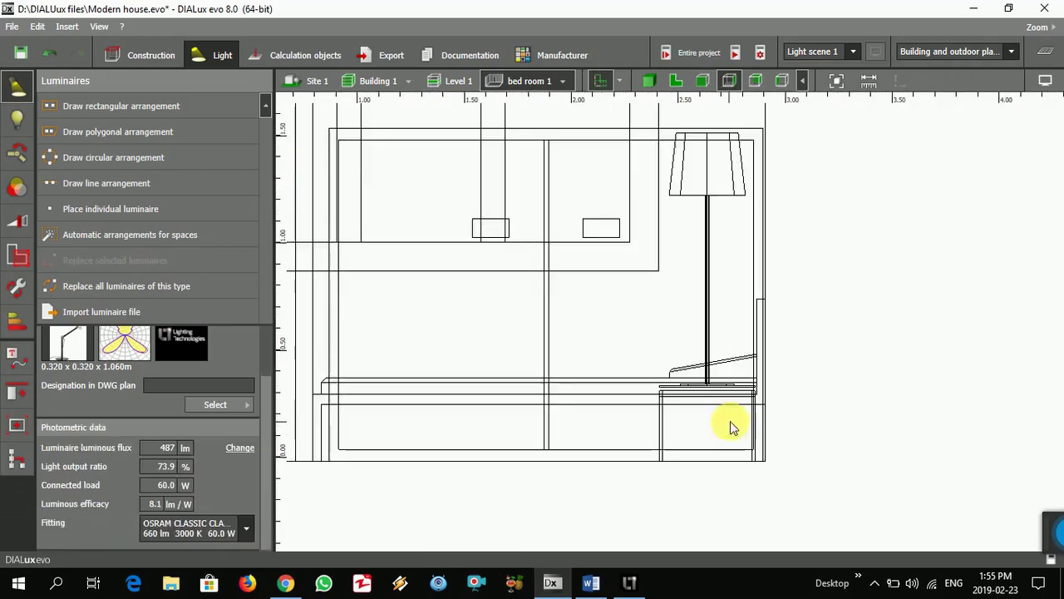
pyautogui.click(649, 81)
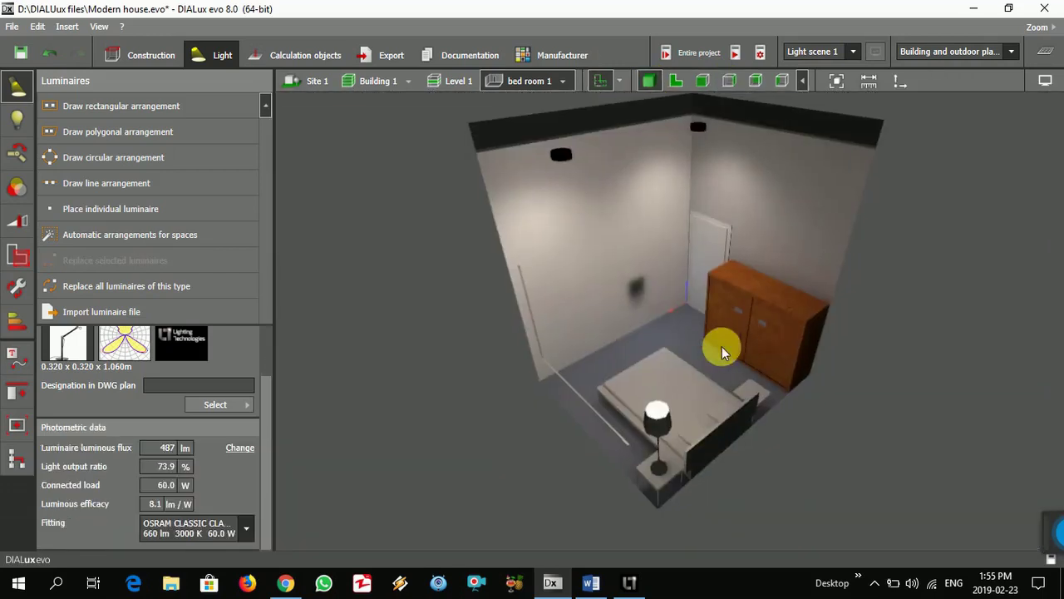
pyautogui.moveTo(565, 492); pyautogui.dragTo(766, 472)
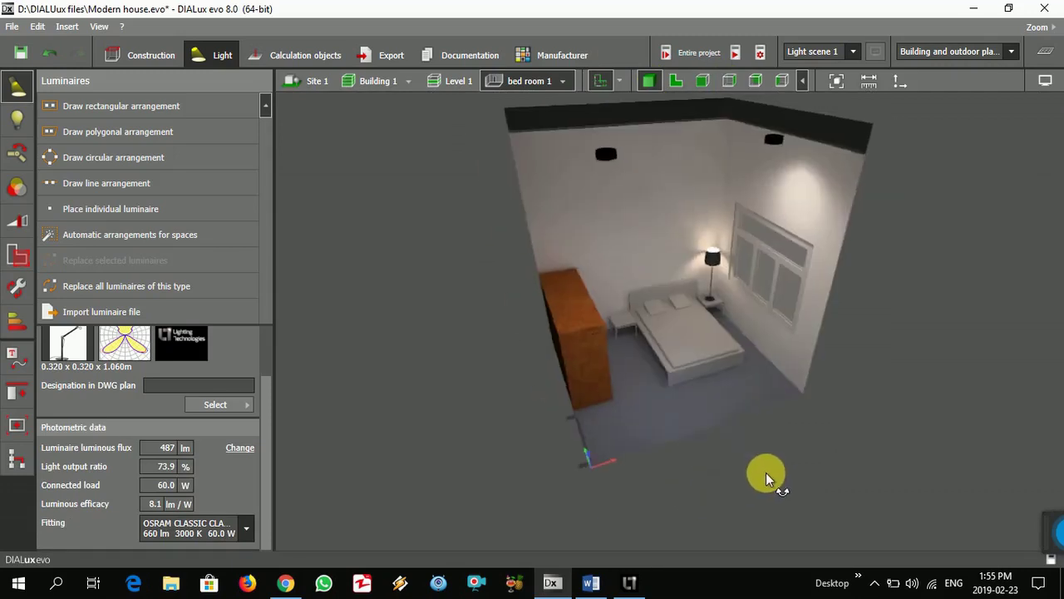
pyautogui.scroll(2, 733, 291)
pyautogui.scroll(2, 722, 295)
pyautogui.scroll(2, 698, 264)
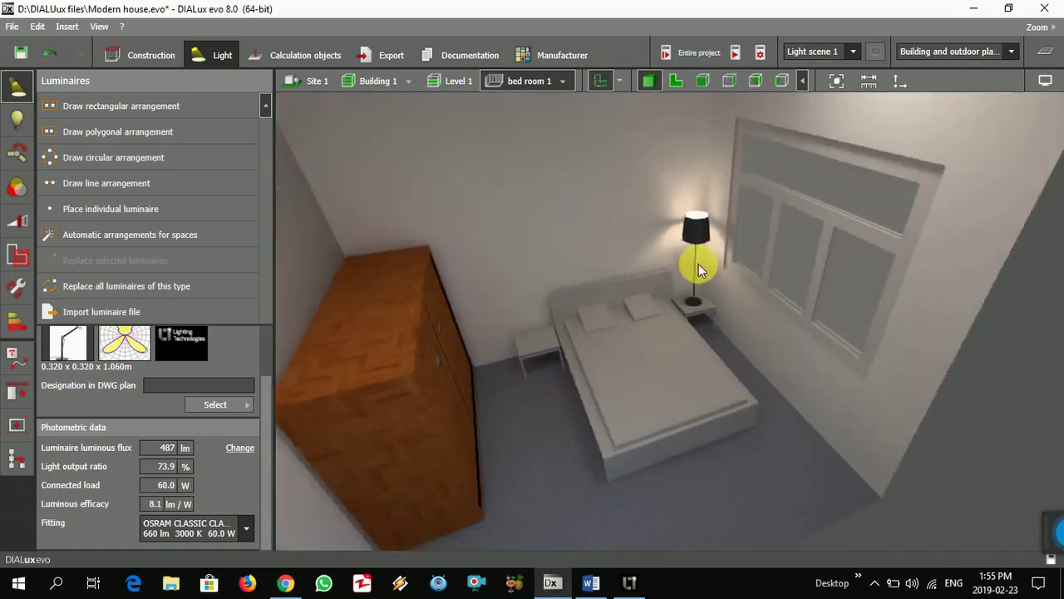
pyautogui.scroll(2, 699, 263)
pyautogui.scroll(2, 699, 264)
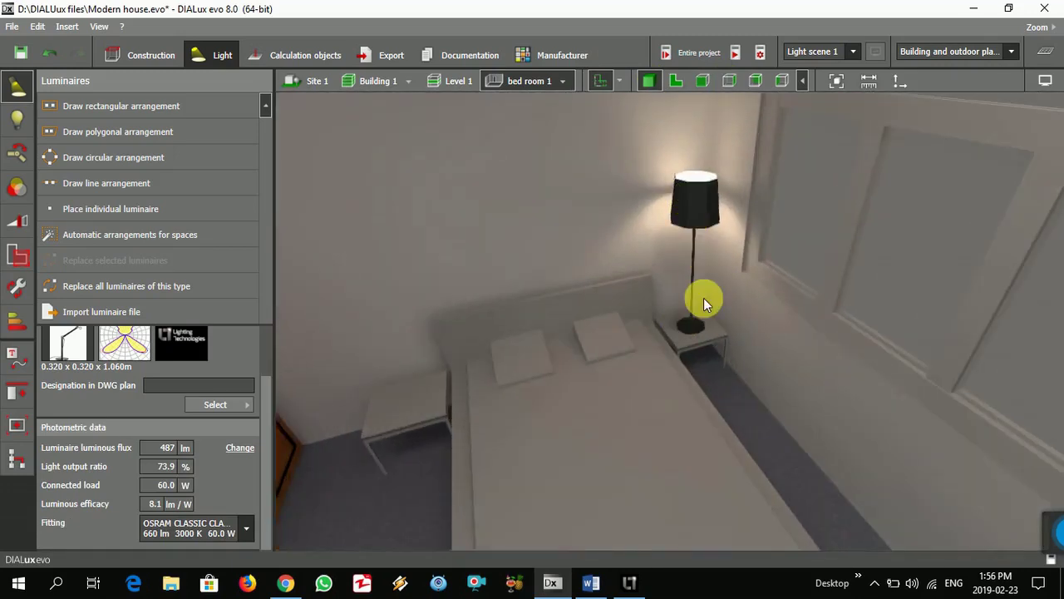
pyautogui.click(680, 81)
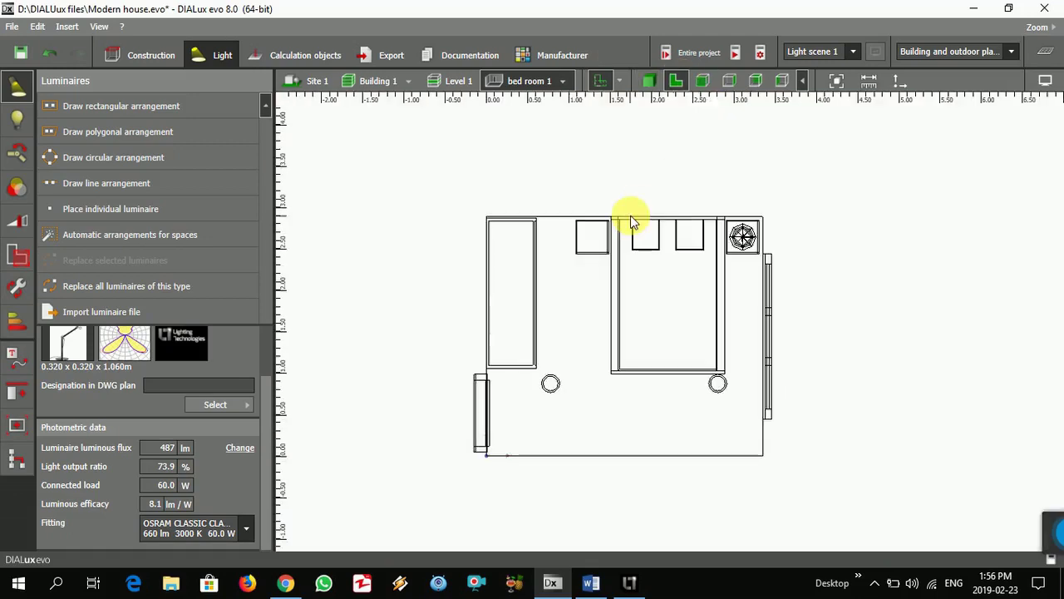
pyautogui.click(104, 211)
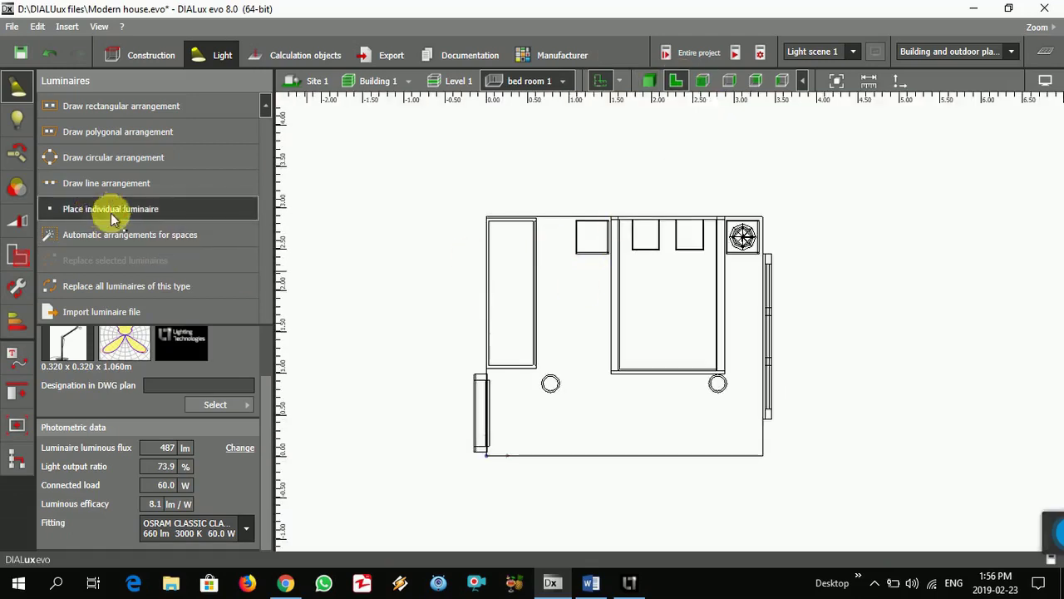
# Place a second VERONA T lamp on the left bedside table and view both lamps in 3D.
pyautogui.click(592, 238)
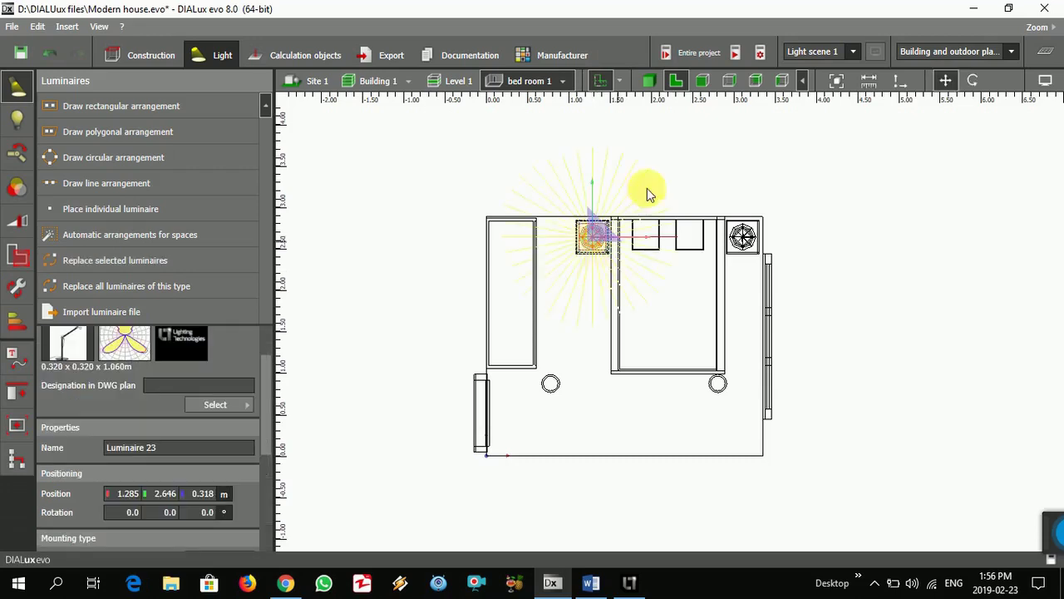
pyautogui.click(649, 80)
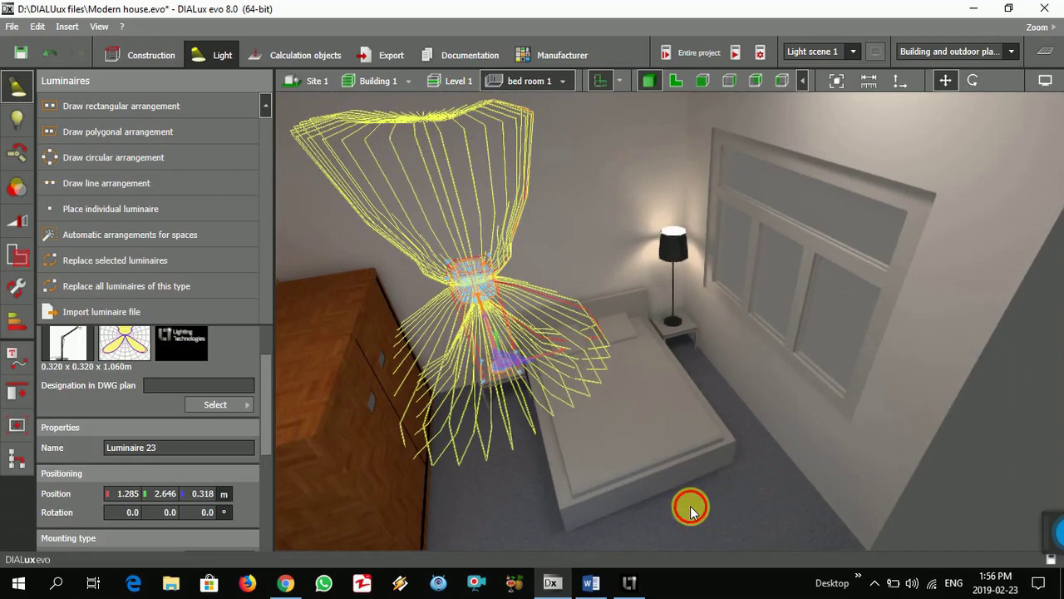
pyautogui.click(691, 508)
pyautogui.scroll(3, 458, 348)
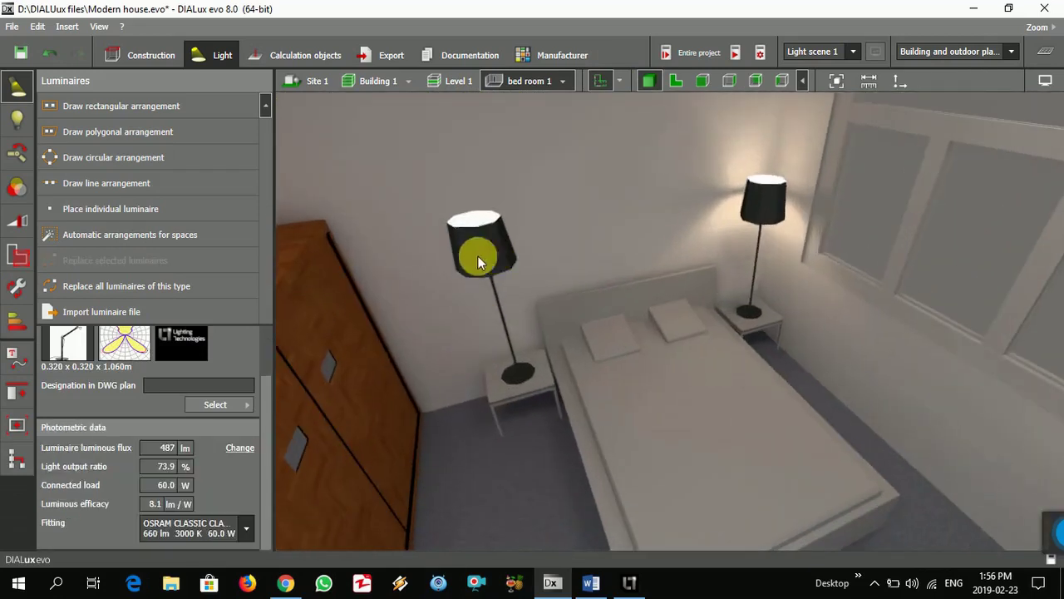
pyautogui.scroll(-2, 532, 297)
pyautogui.scroll(-2, 541, 325)
pyautogui.scroll(-2, 541, 316)
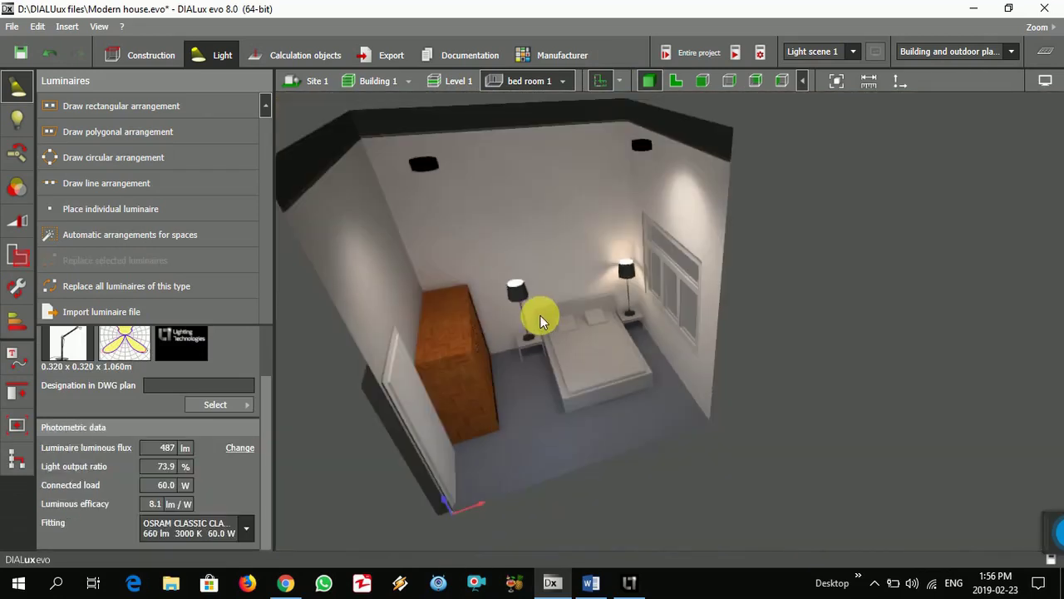
pyautogui.scroll(2, 637, 386)
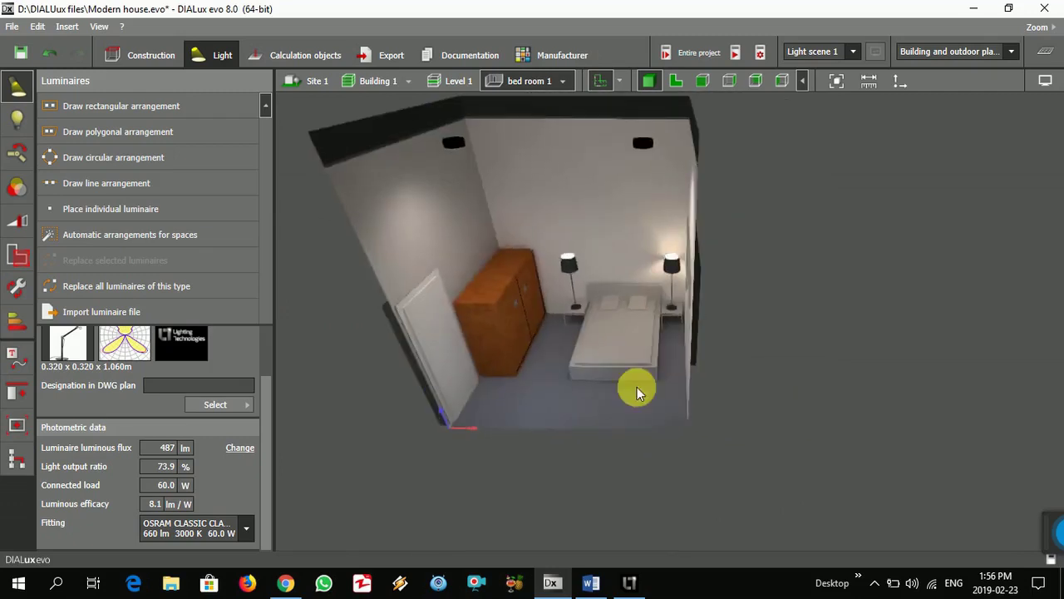